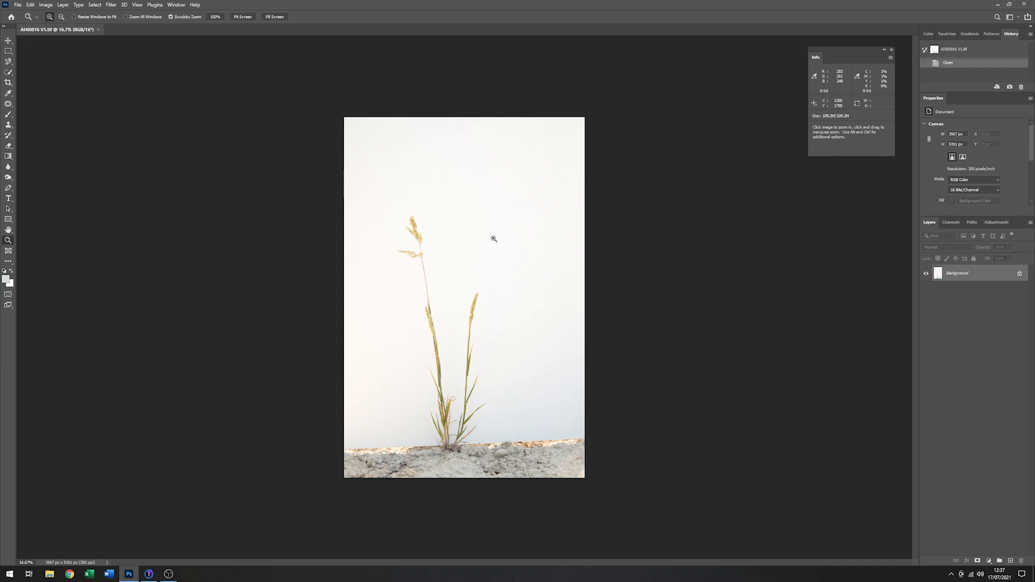
- Examine the grass up close from the upper seed heads down the stems to the base at the ground
left_click(415, 239)
left_click(413, 240)
left_click(413, 240)
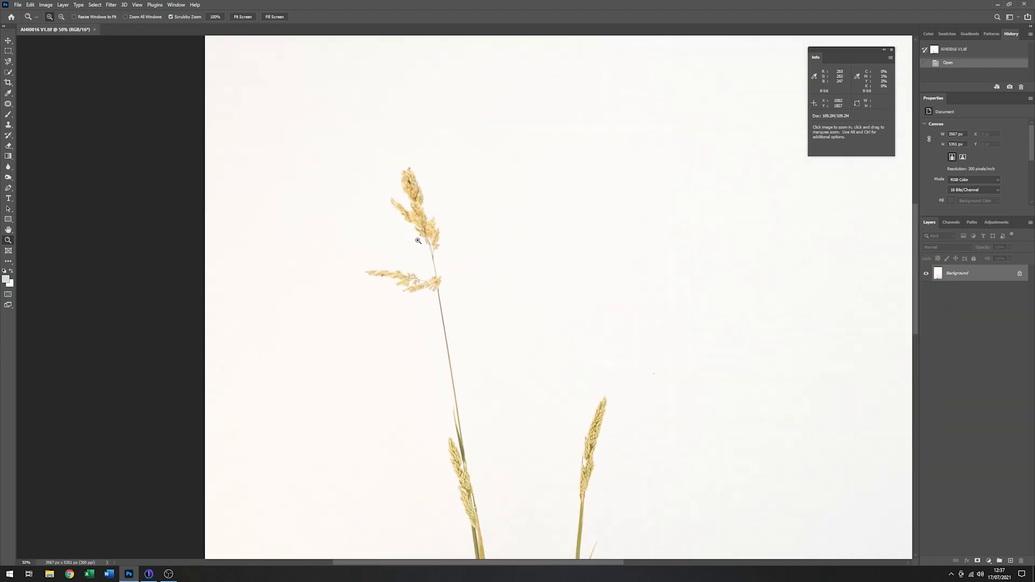
left_click(418, 240)
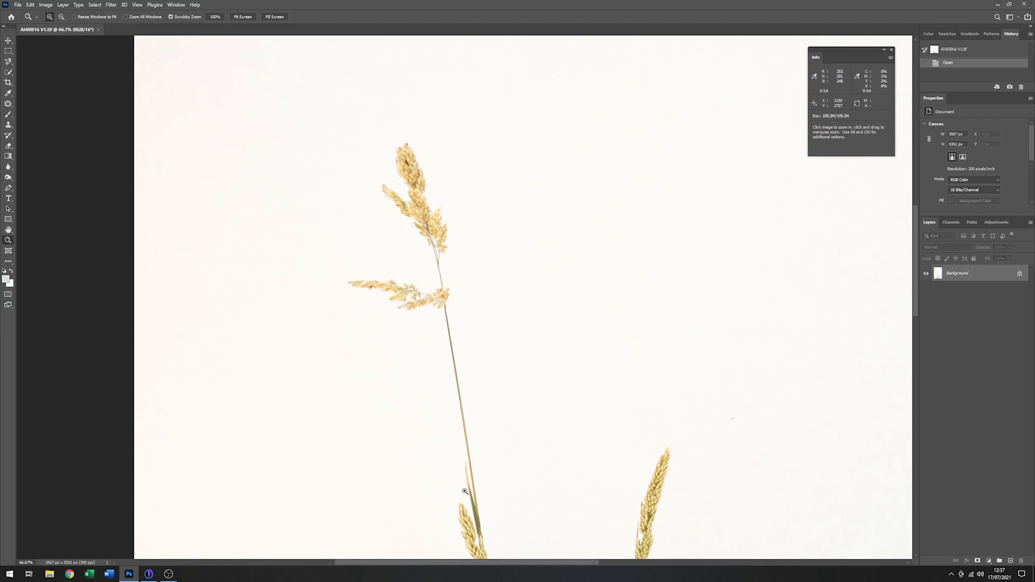
key("space")
left_click_drag(474, 490, 517, 243)
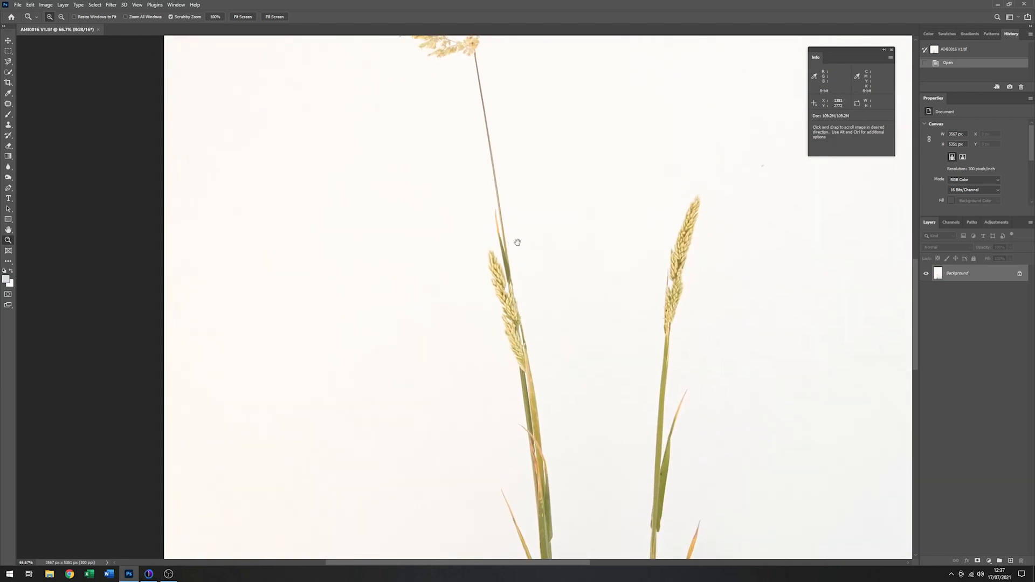
left_click_drag(677, 388, 649, 289)
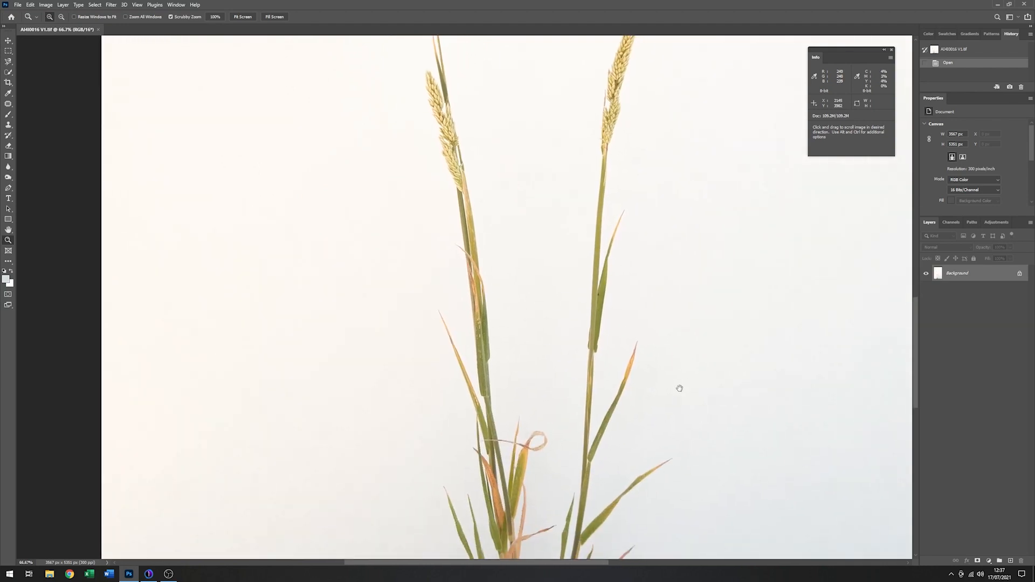
left_click_drag(679, 388, 681, 237)
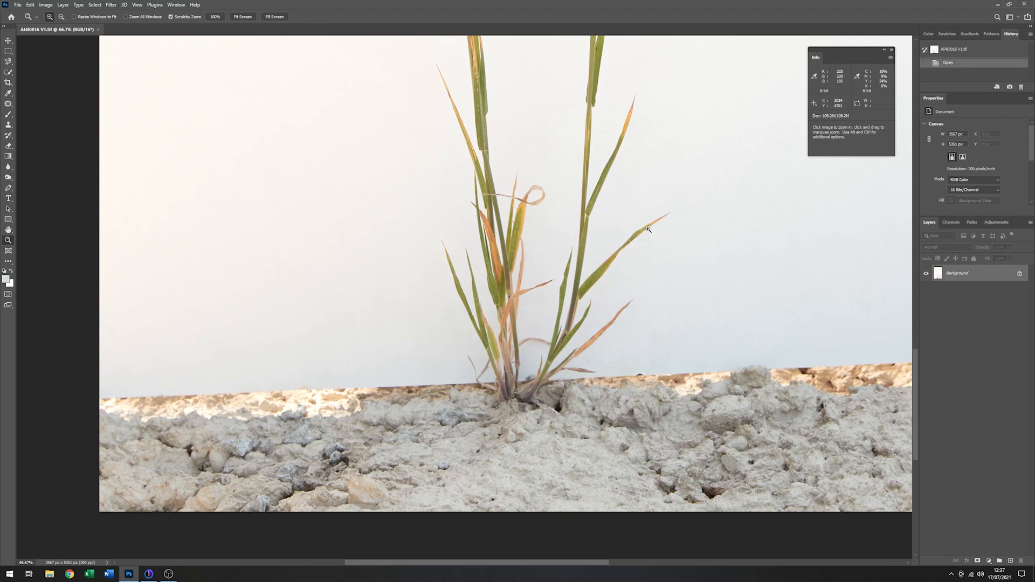
- Duplicate the Background layer within the same document, keeping the name Background copy
right_click(971, 279)
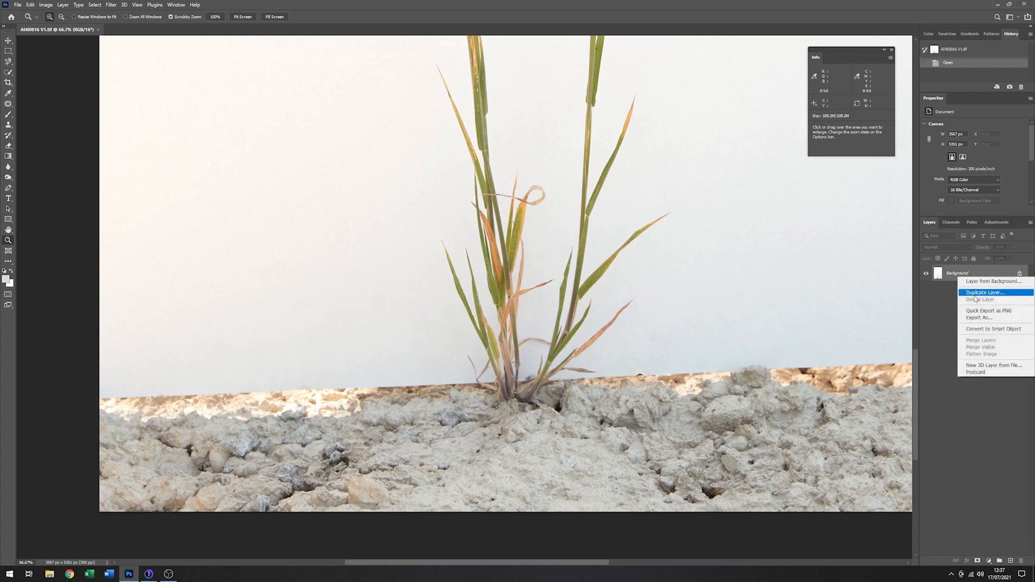
left_click(975, 292)
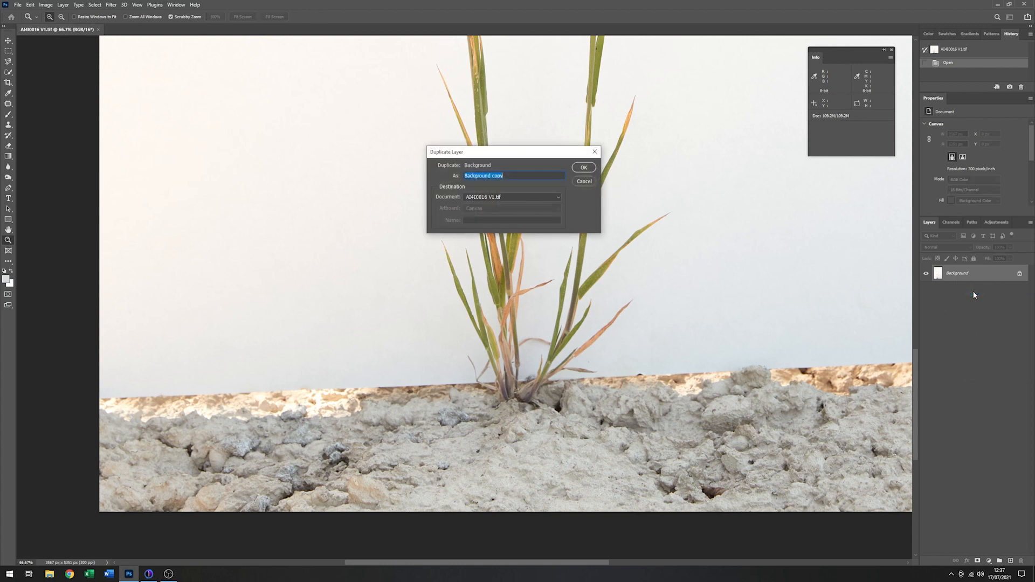
left_click(582, 169)
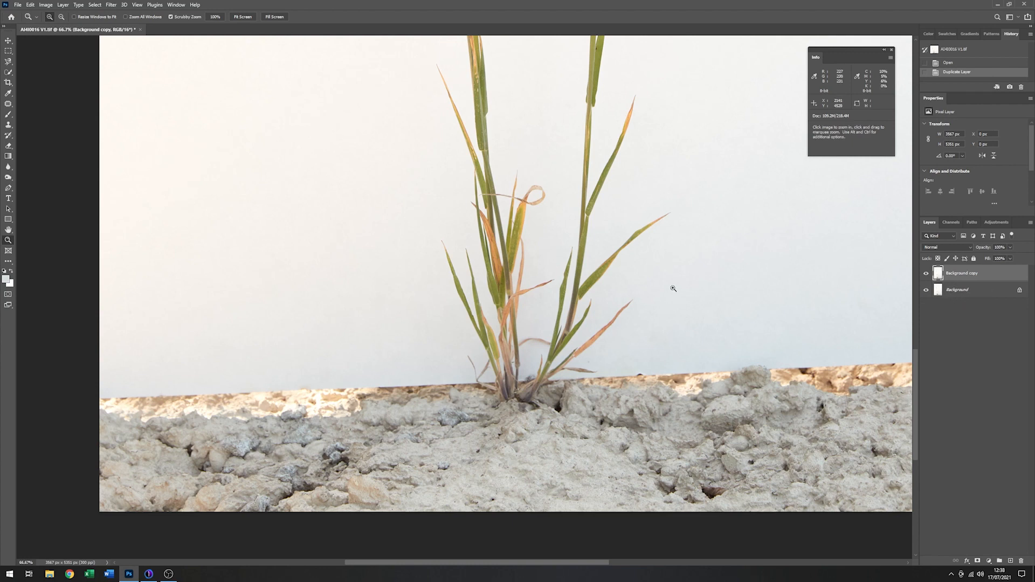
- Add a Levels adjustment layer and set its white point by sampling the shaded backdrop between the stems near the base
left_click_drag(695, 197, 649, 296)
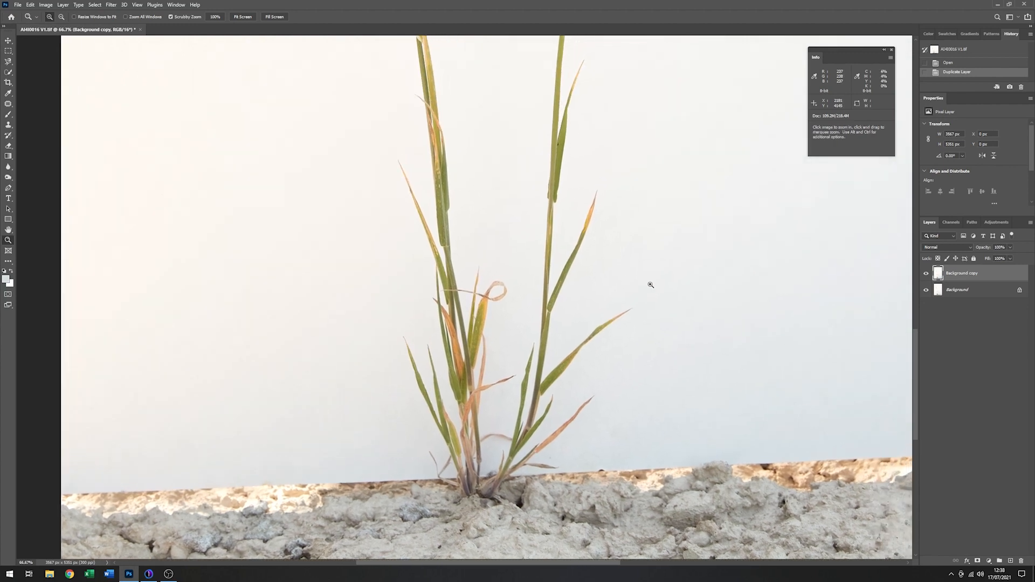
left_click(529, 286, "alt")
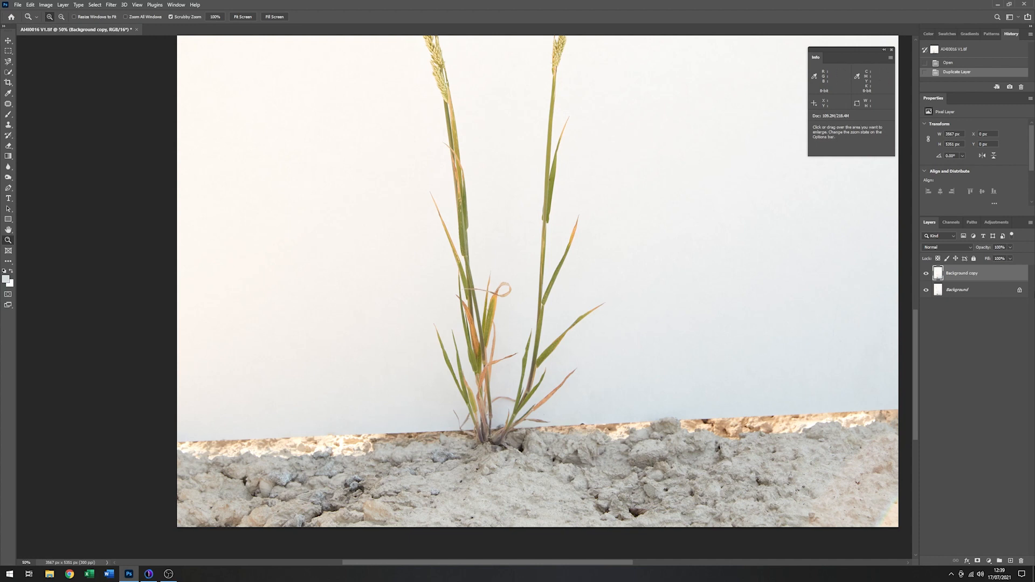
left_click(997, 222)
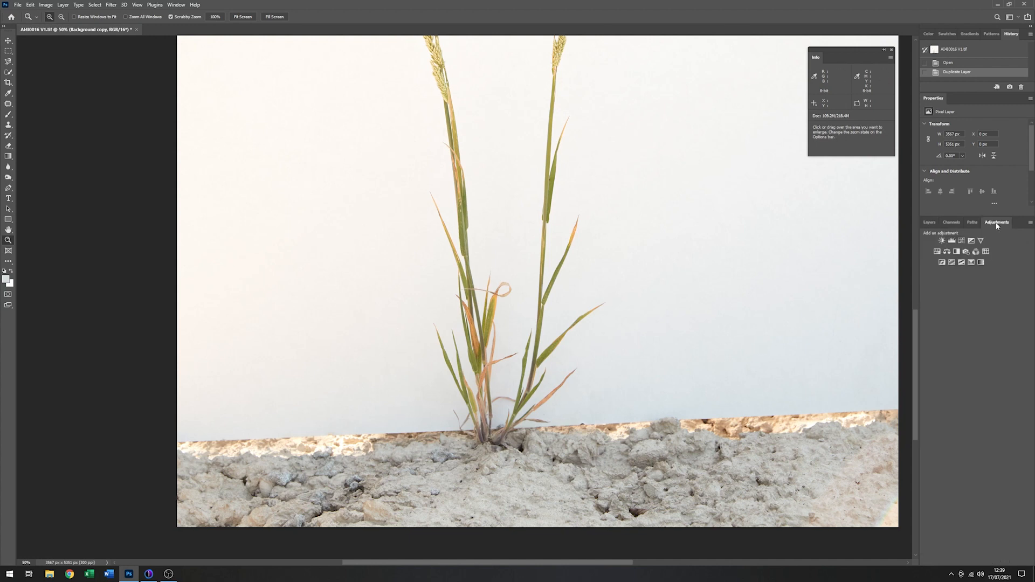
left_click(952, 241)
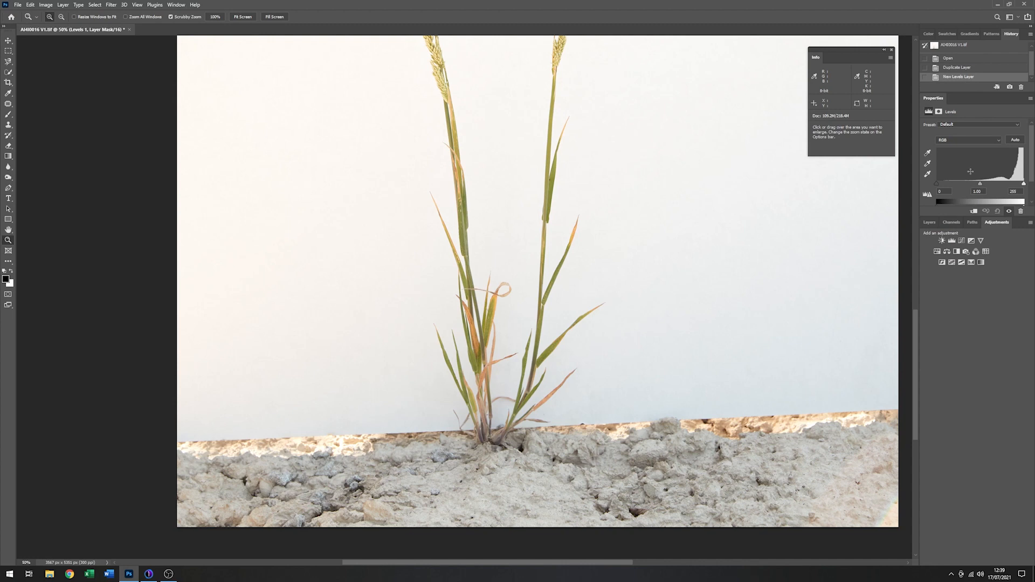
left_click(928, 175)
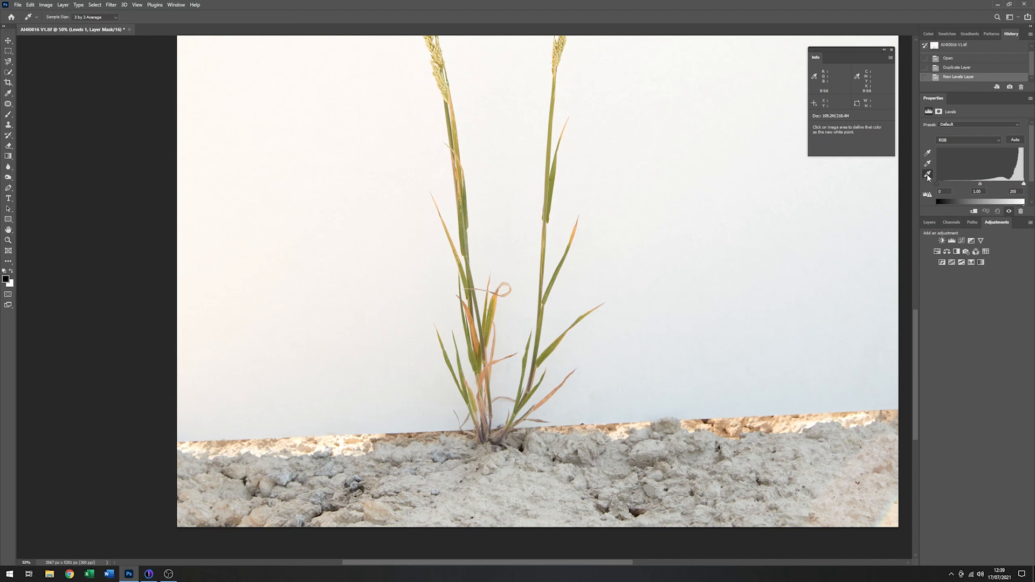
left_click(507, 381)
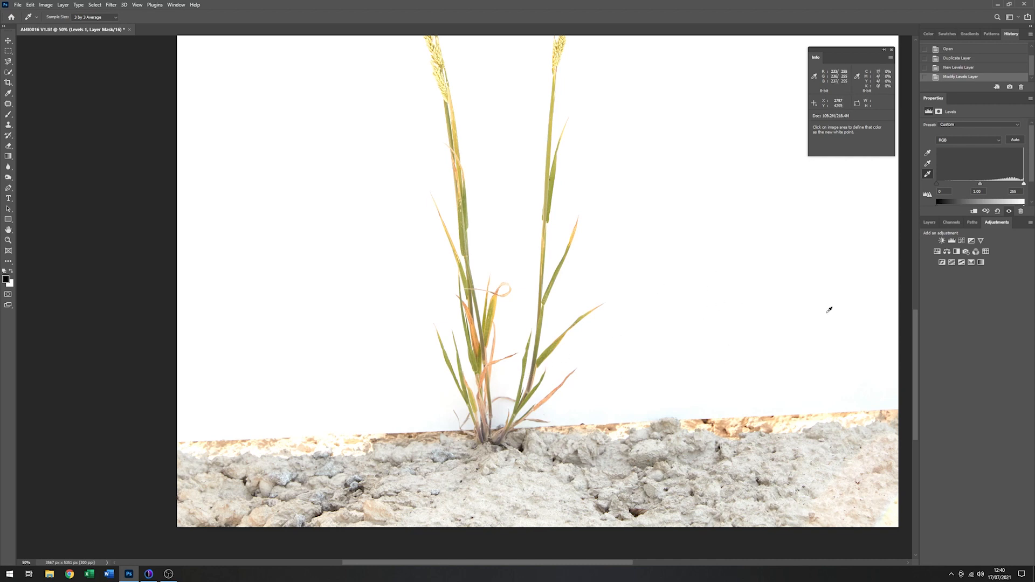
- Paint black with a much larger brush on the Levels 1 mask over the grass to remove the brightening there
left_click(929, 223)
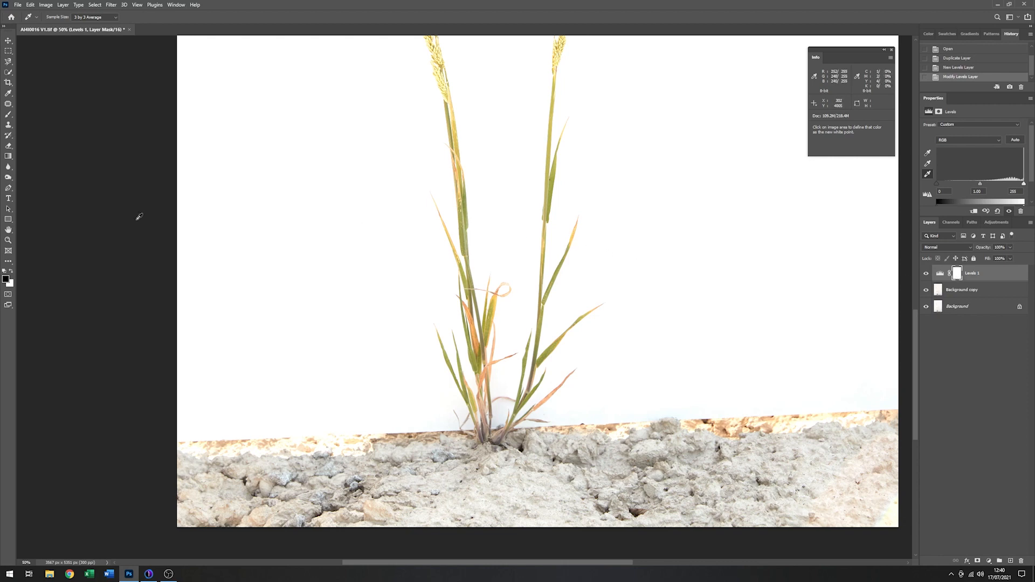
left_click(10, 242)
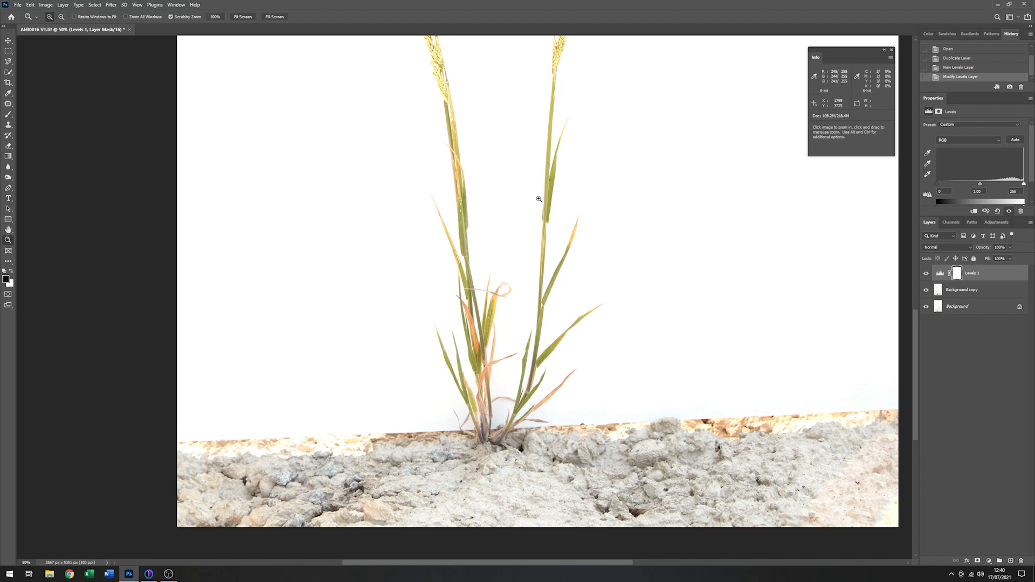
key("alt")
left_click(526, 234, "alt")
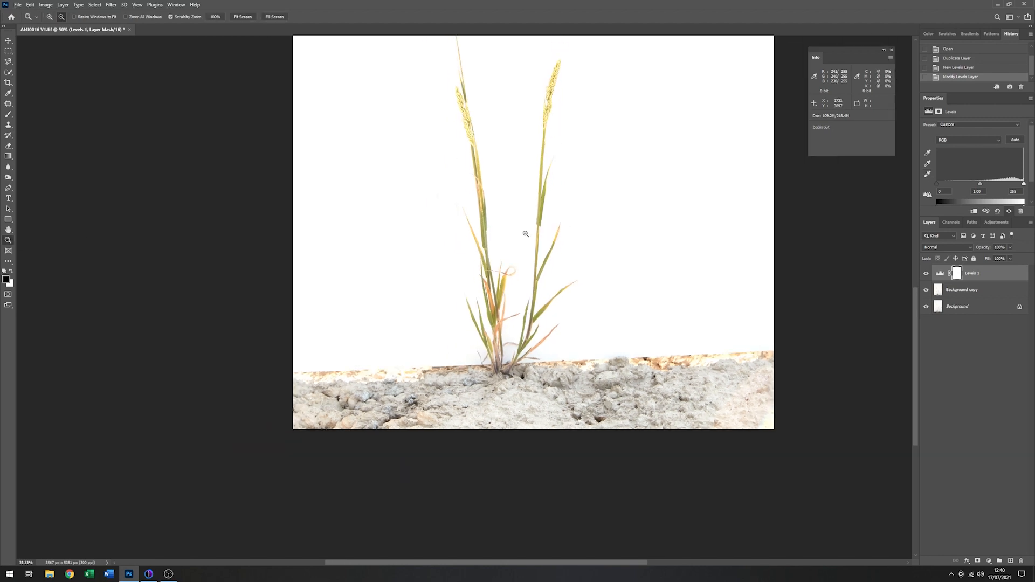
key("space")
left_click_drag(523, 198, 502, 301)
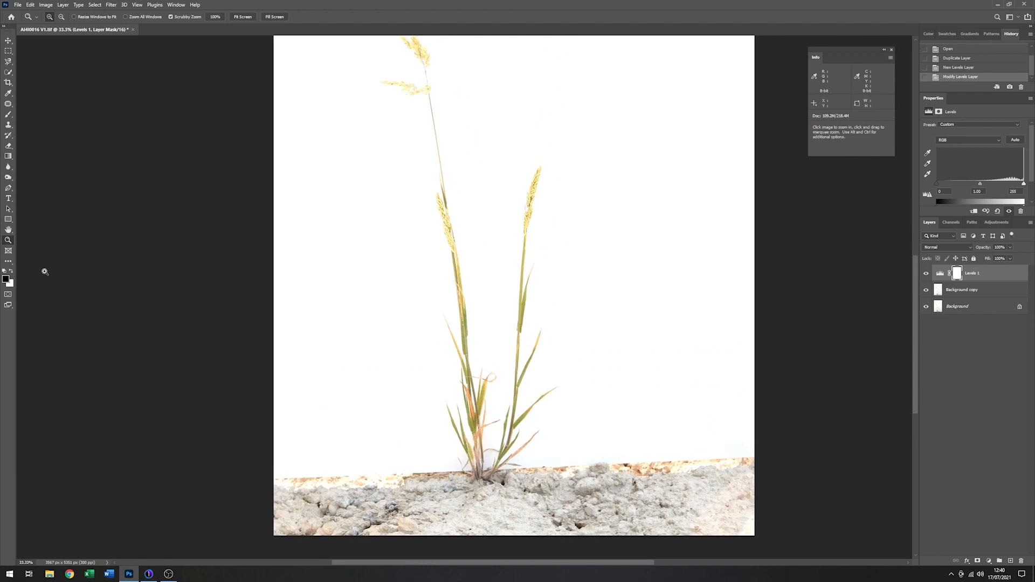
left_click(10, 116)
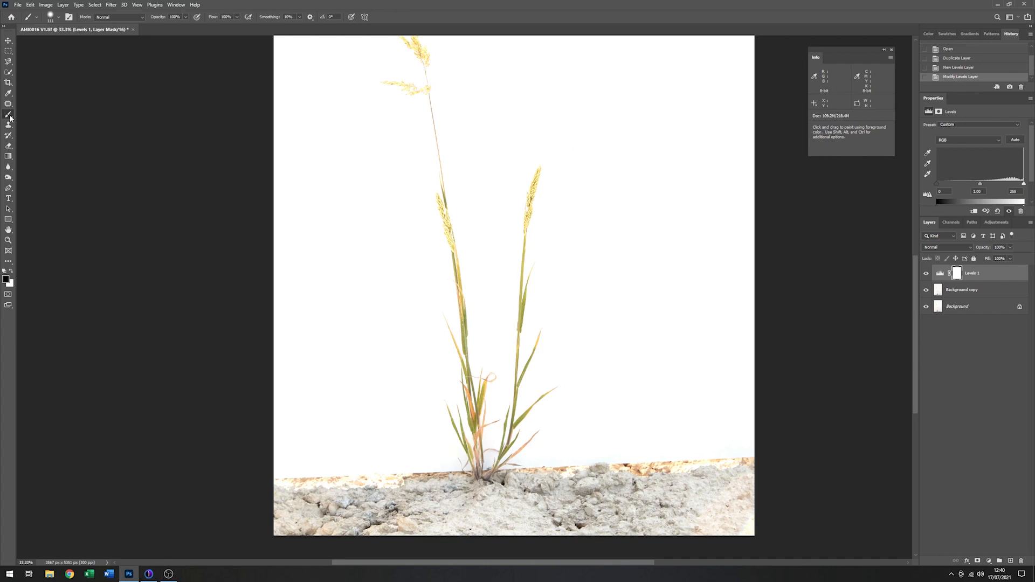
right_click(402, 128)
mouse_move(465, 165)
left_mouse_down()
mouse_move(443, 163)
mouse_move(492, 150)
left_mouse_up()
mouse_move(433, 87)
left_mouse_down()
mouse_move(490, 147)
mouse_move(499, 219)
mouse_move(488, 250)
mouse_move(507, 237)
mouse_move(513, 249)
mouse_move(489, 233)
mouse_move(460, 245)
mouse_move(492, 245)
mouse_move(453, 76)
mouse_move(423, 83)
mouse_move(506, 67)
left_mouse_up()
key("space")
mouse_move(495, 102)
left_mouse_down()
mouse_move(488, 134)
mouse_move(427, 108)
mouse_move(519, 149)
left_mouse_up()
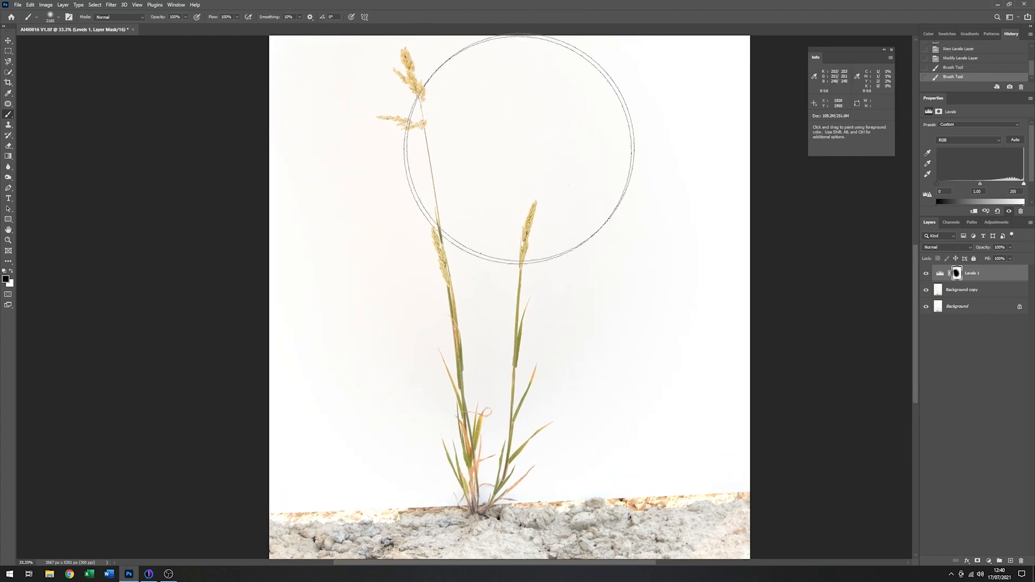
- Inspect the leaf edges up close, and check the backdrop around the stems down to the ground
left_click(8, 41)
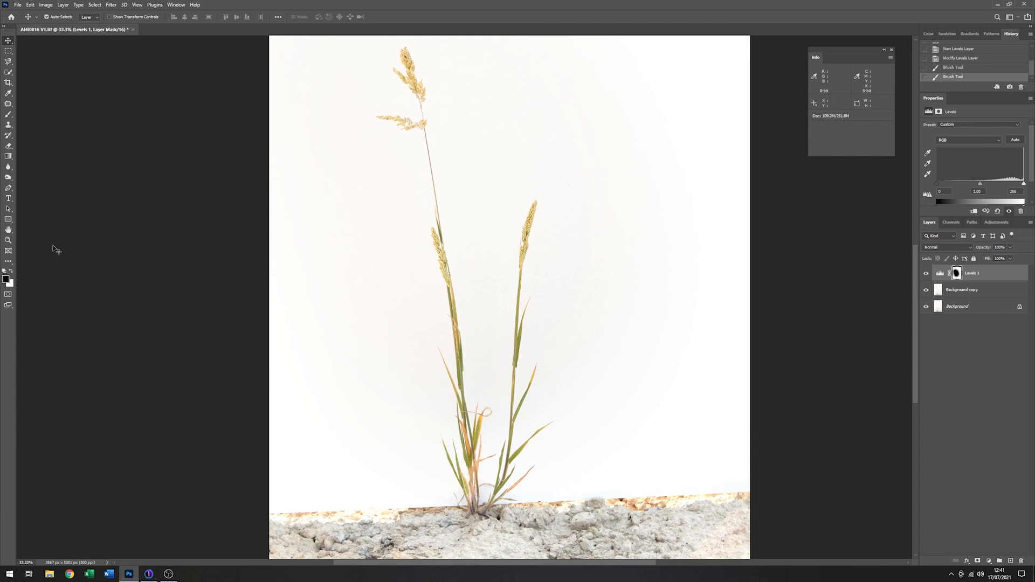
left_click(8, 240)
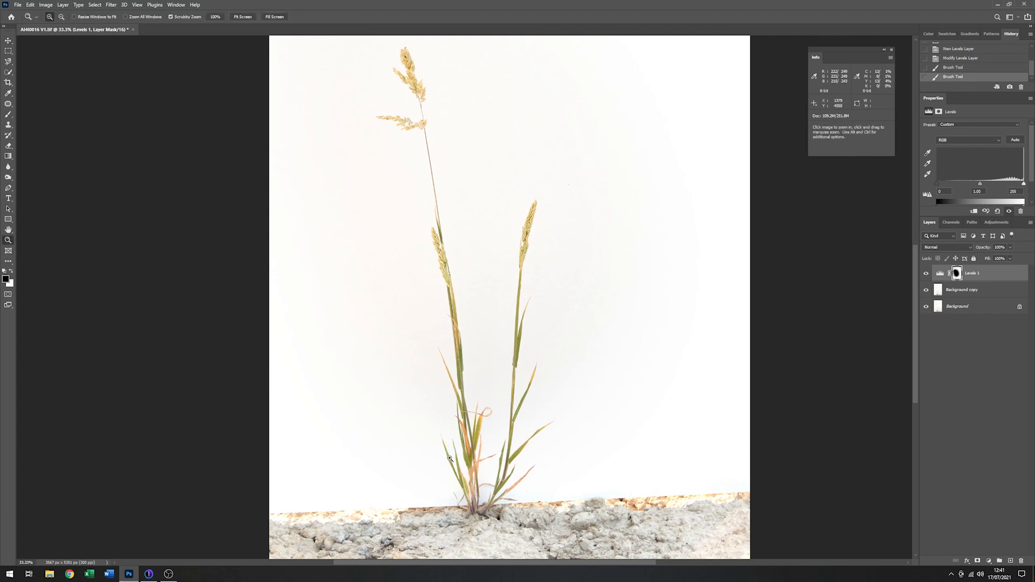
left_click_drag(447, 457, 440, 453)
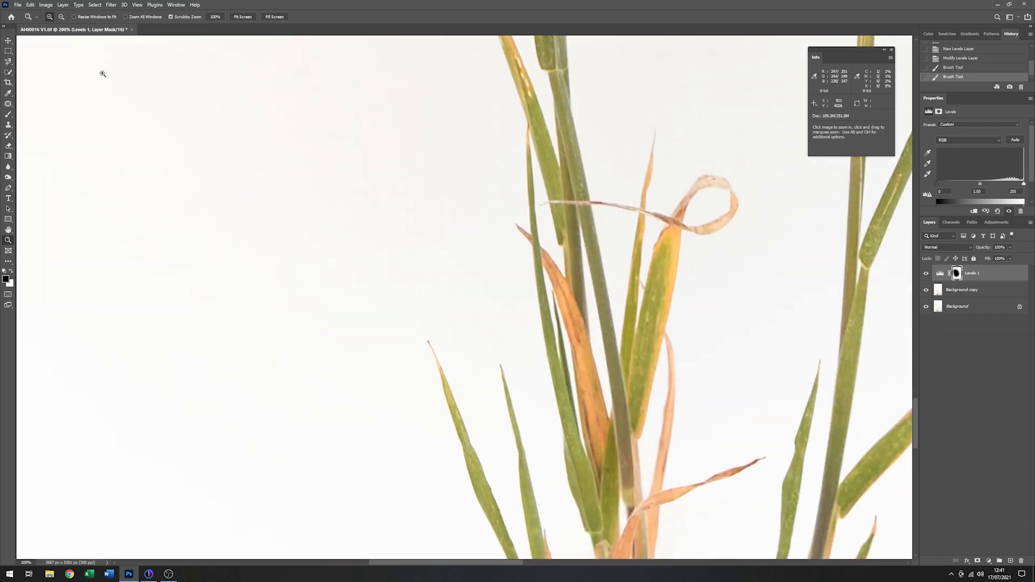
key("alt")
left_click(472, 454, "alt")
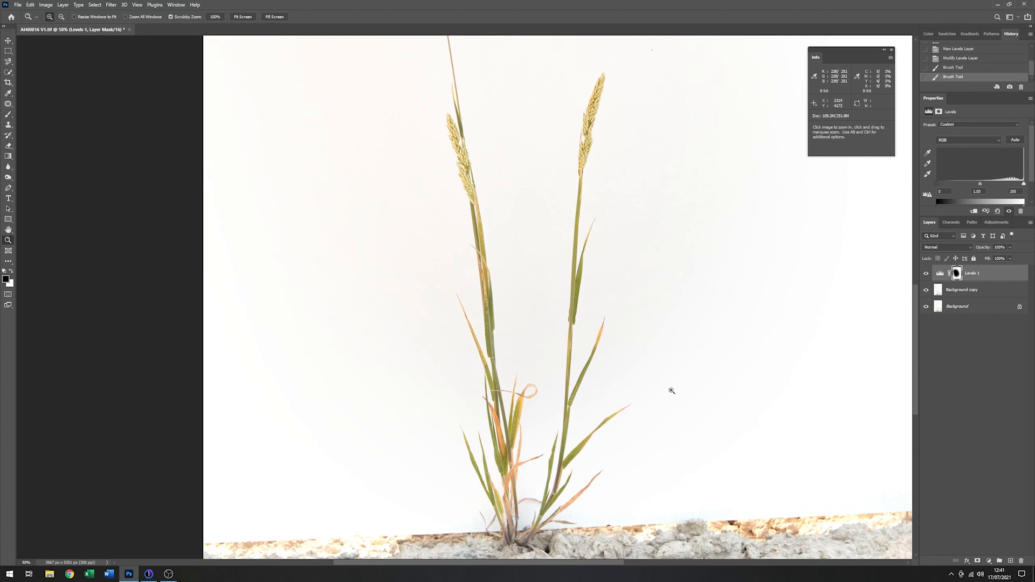
key("space")
left_click_drag(670, 366, 587, 261)
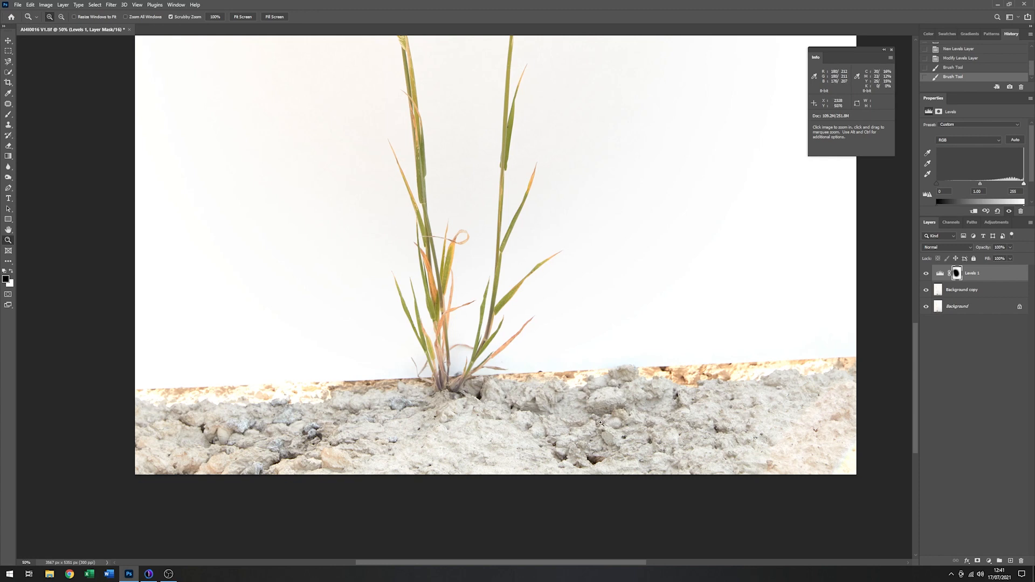
- Select the grass on Background copy with an inverted Color Range using Localized Color Clusters, fuzziness 35 and range 42%
left_click(982, 294)
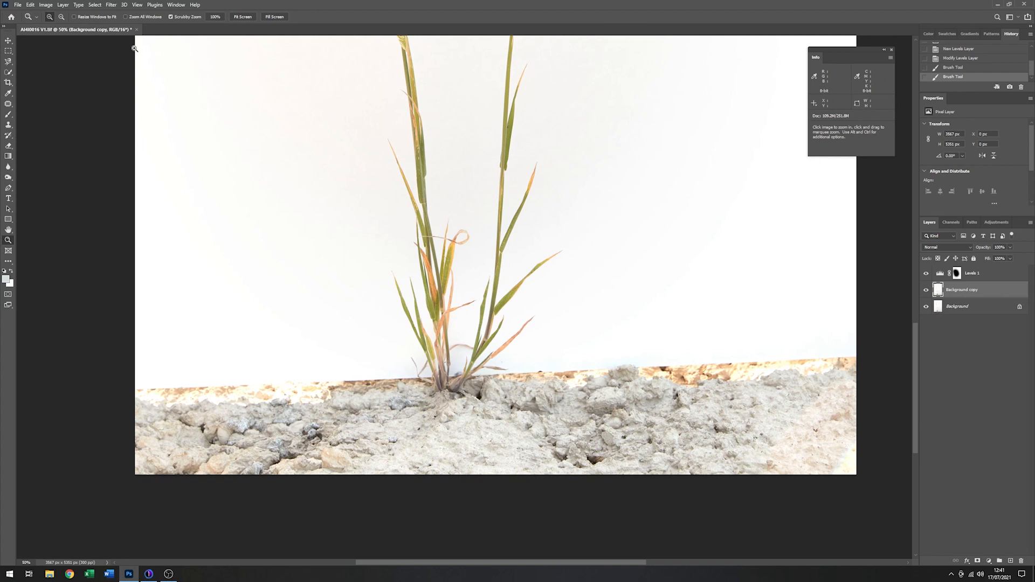
left_click(95, 4)
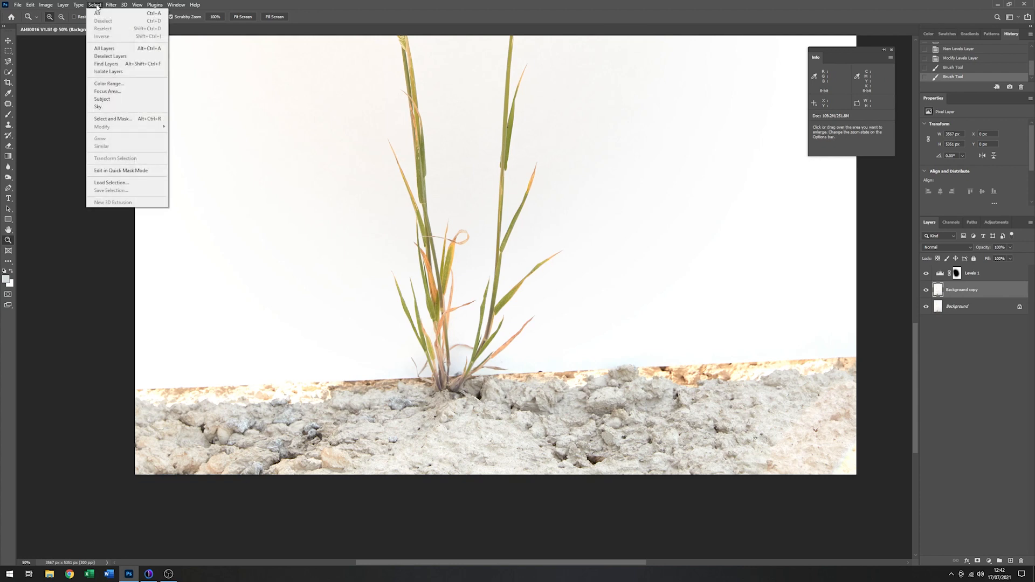
left_click(109, 83)
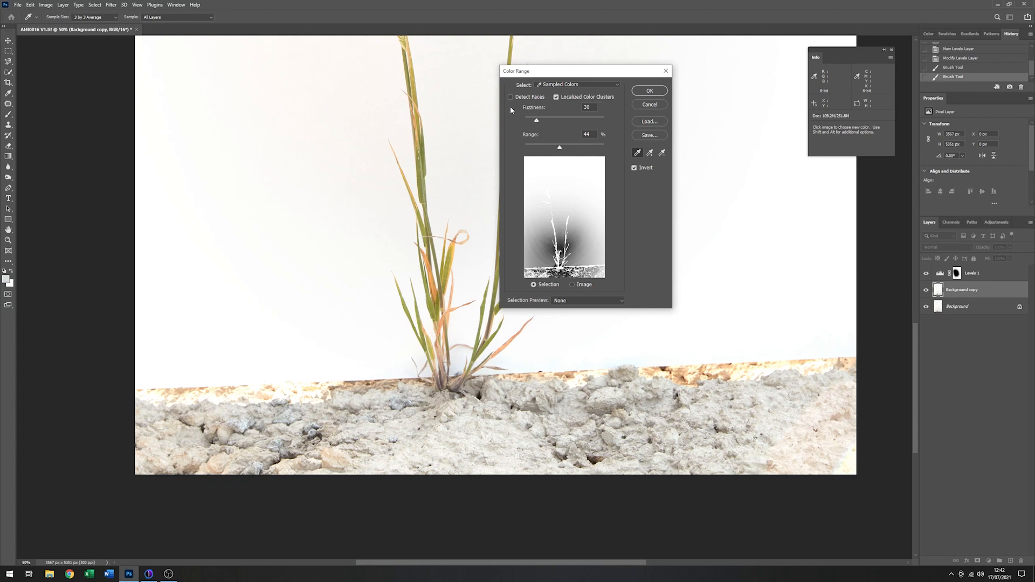
left_click(556, 97)
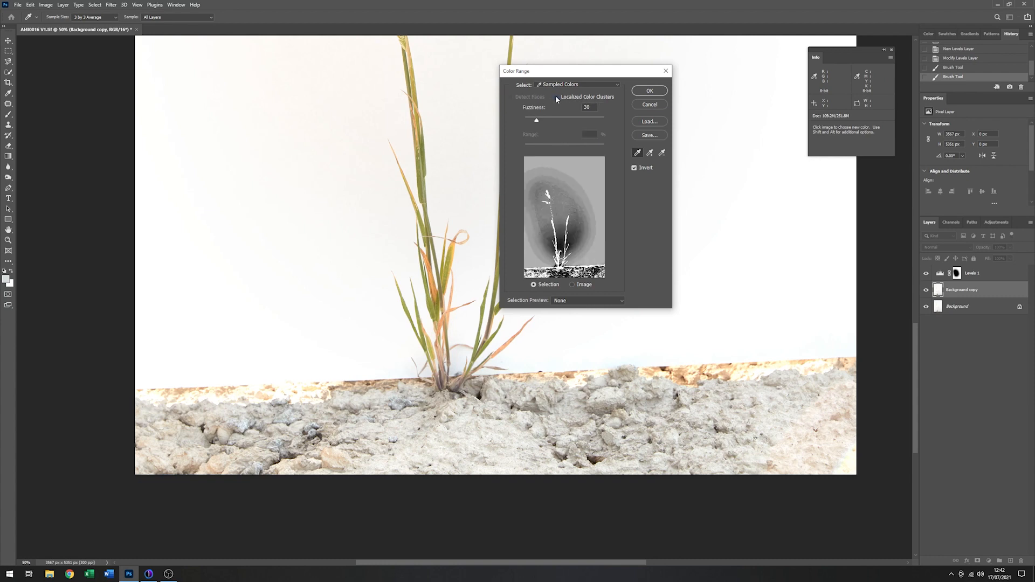
left_click(556, 97)
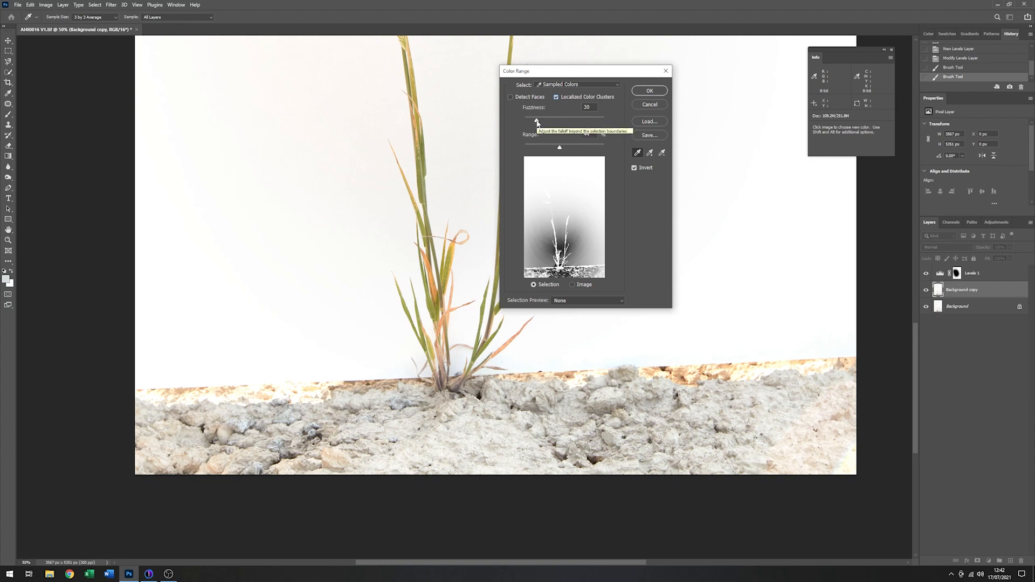
mouse_move(537, 121)
left_mouse_down()
mouse_move(555, 123)
mouse_move(542, 123)
left_mouse_up()
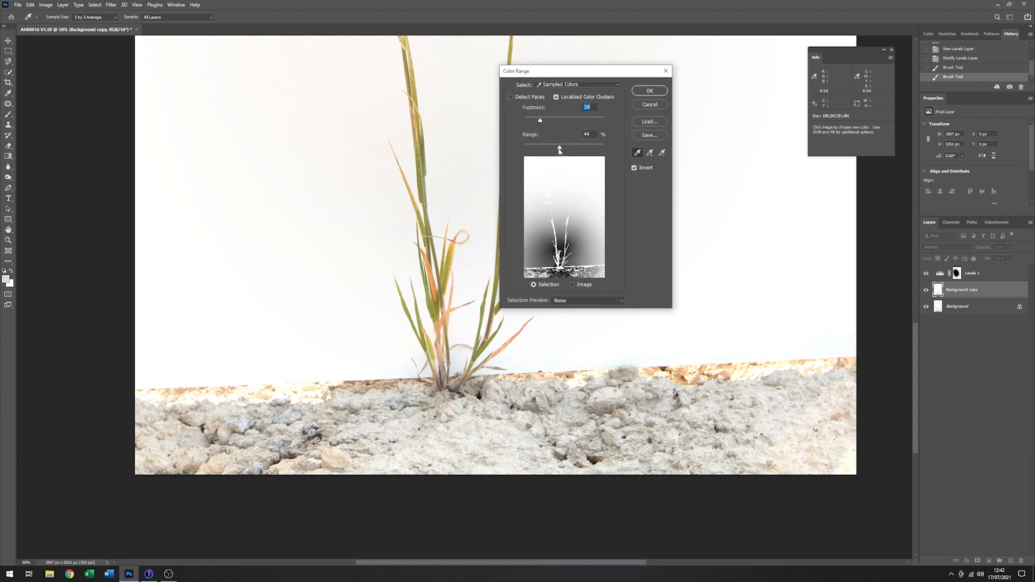
left_click_drag(557, 149, 536, 124)
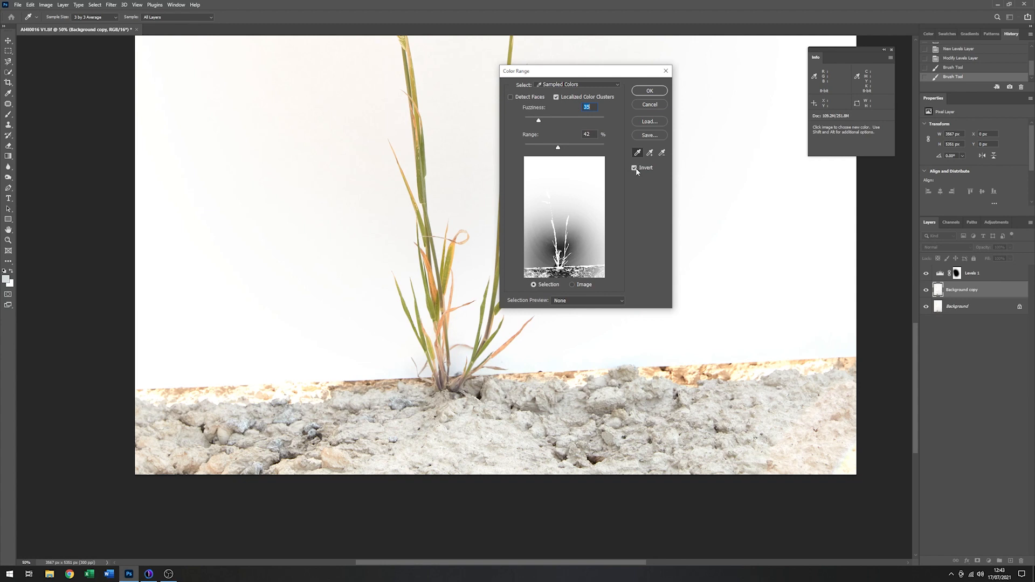
left_click(649, 91)
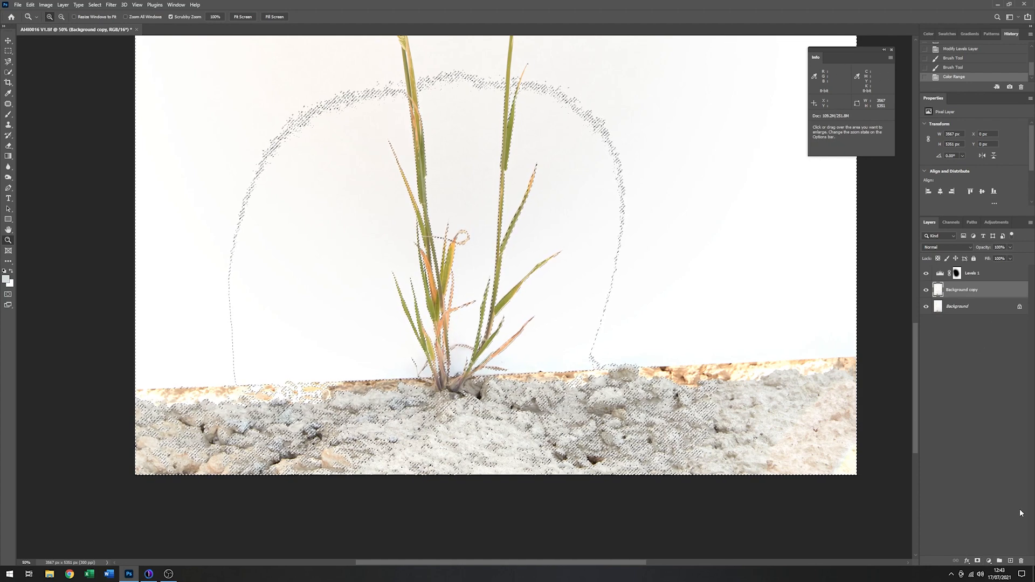
- Mask Background copy with the current selection and add a new empty layer directly above it
left_click(978, 561)
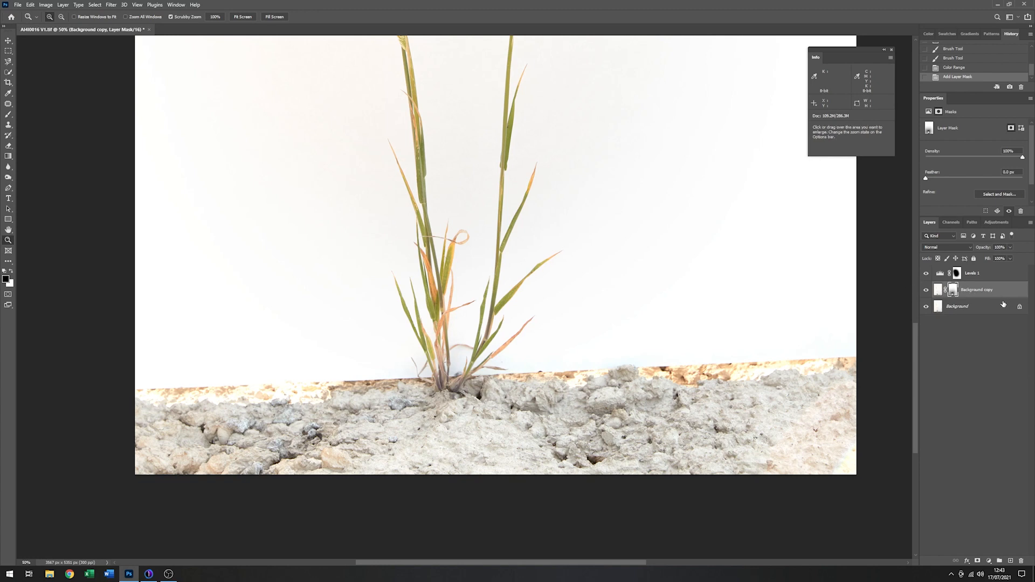
left_click(1011, 561)
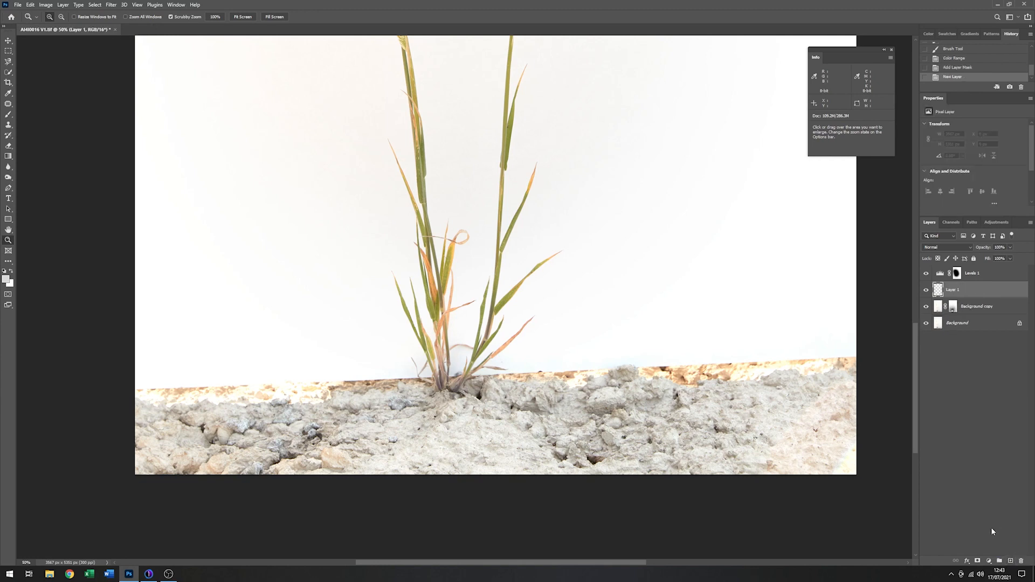
- Fill Layer 1 with white using the Paint Bucket and move it beneath Background copy
left_click(4, 271)
left_click(11, 272)
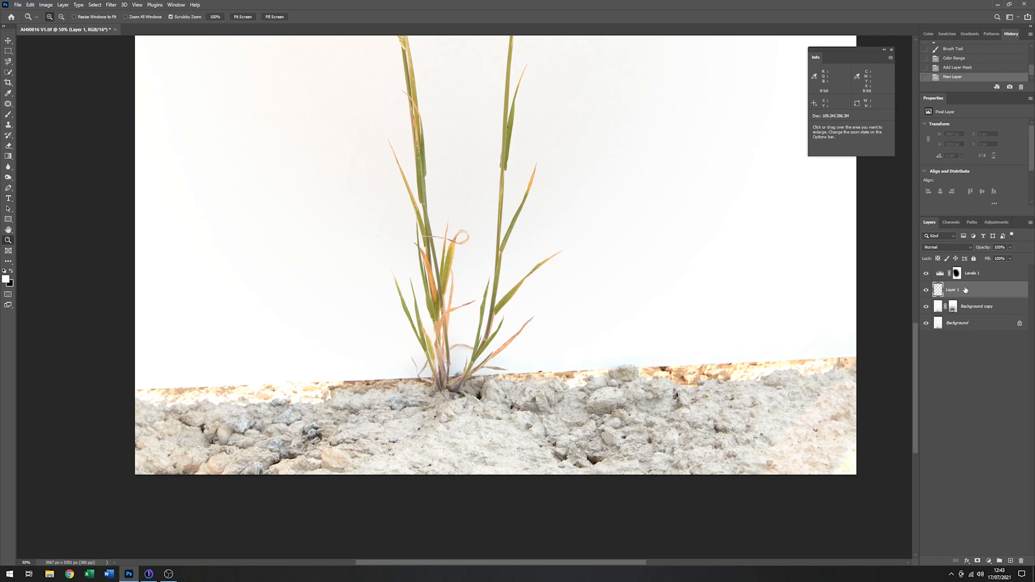
left_click(8, 263)
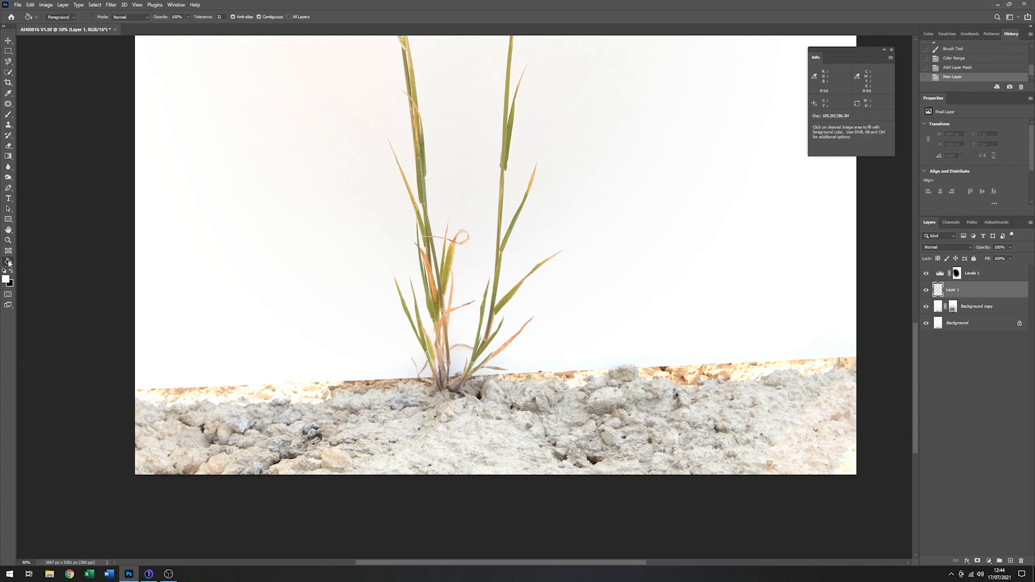
left_click(326, 250)
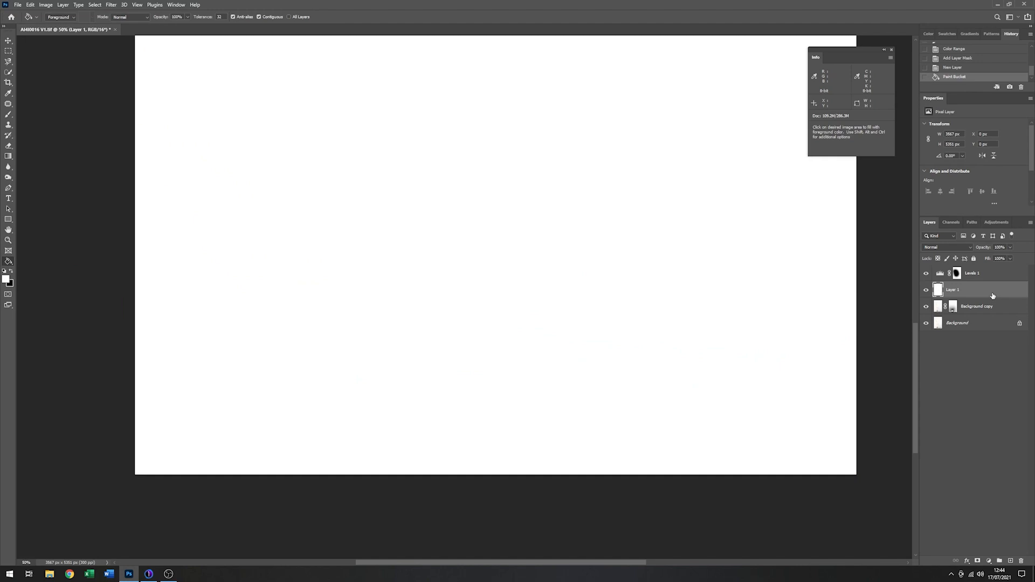
left_click_drag(1000, 292, 1001, 317)
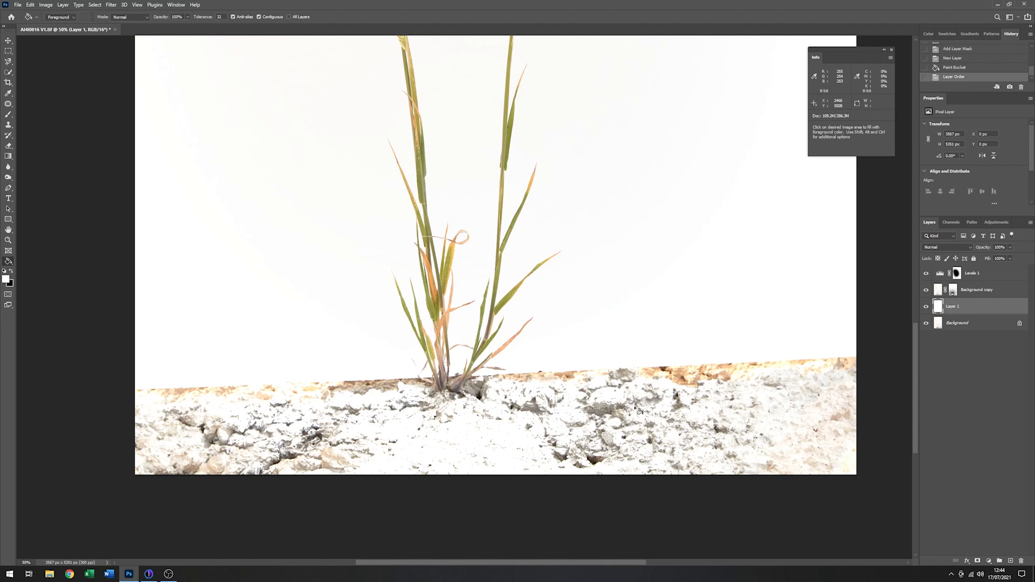
- Paint black on the Background copy mask with a 23 px, 42% hardness brush over the ledge and loose fragment left of the stems
left_click(954, 290)
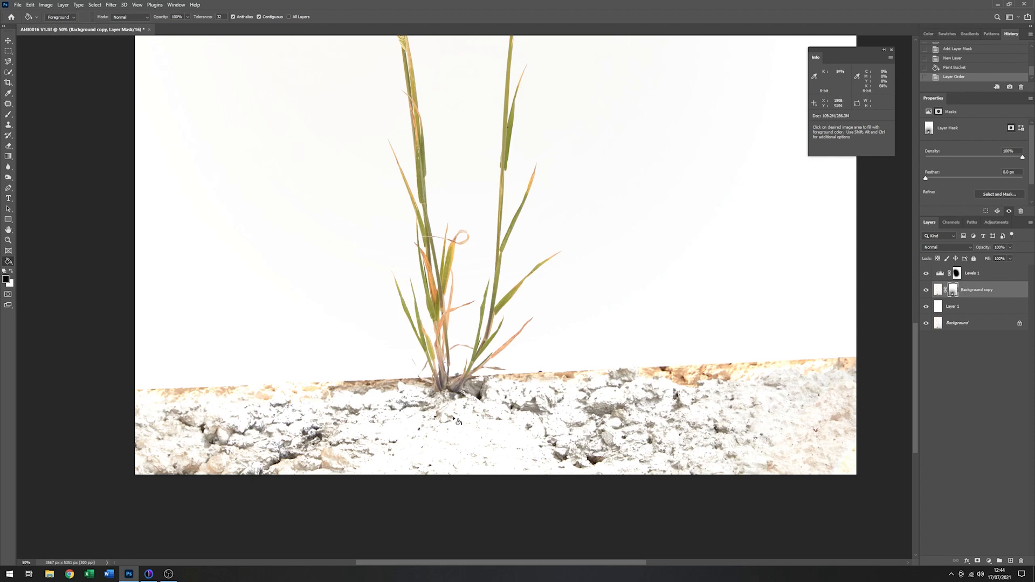
left_click(8, 240)
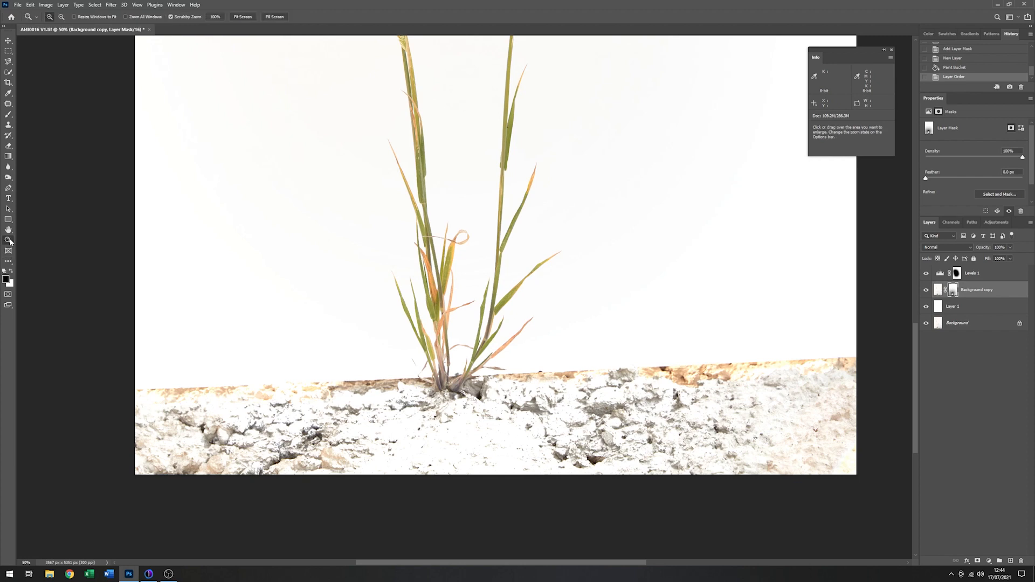
left_click_drag(443, 394, 443, 394)
left_click(443, 394)
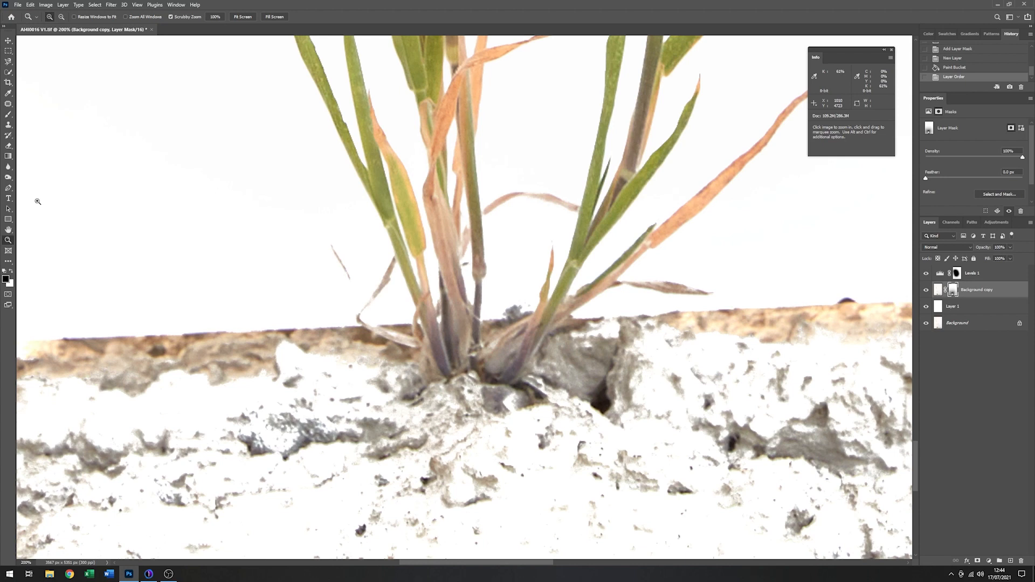
left_click(9, 115)
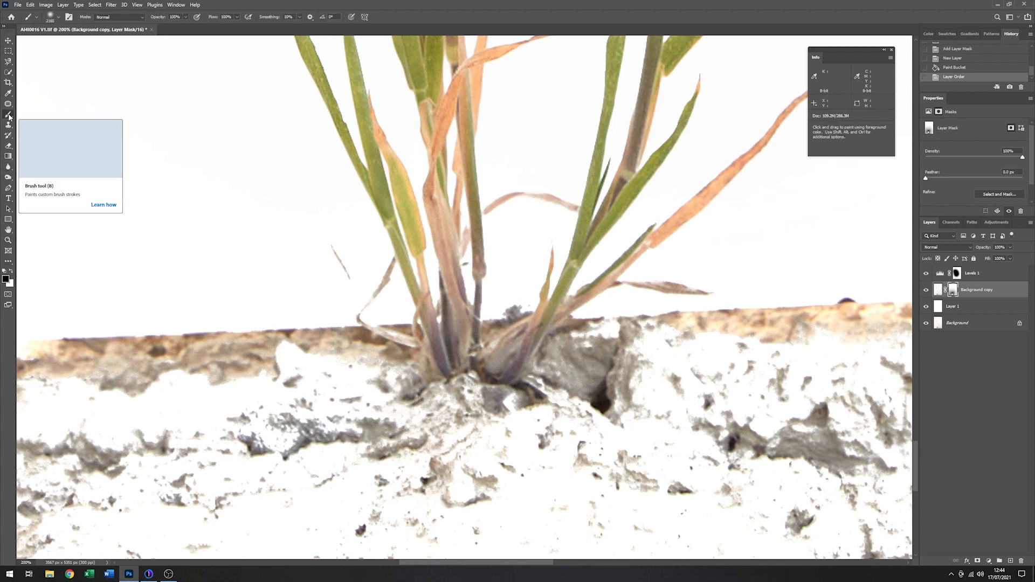
right_click(209, 187)
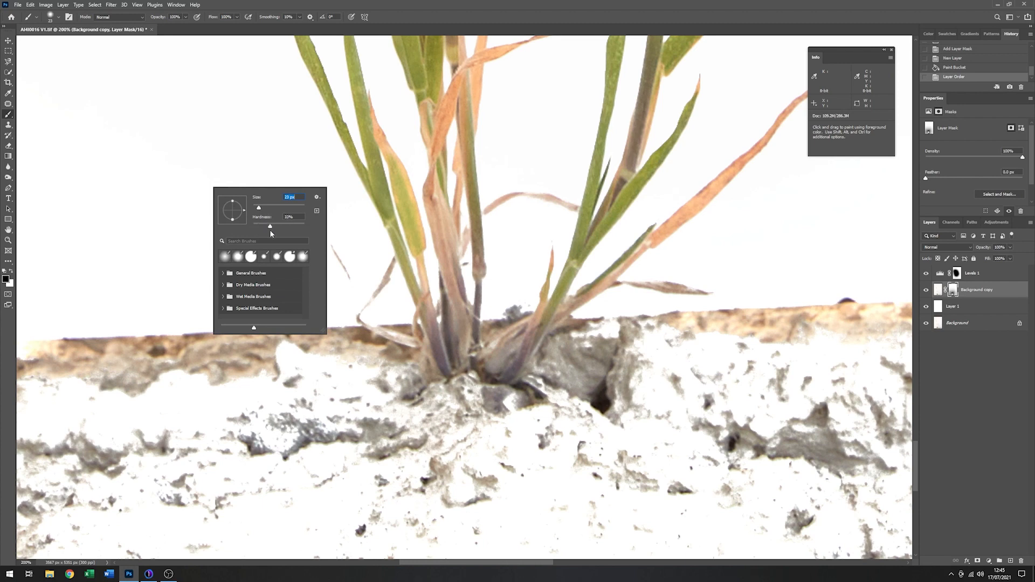
left_click_drag(269, 227, 275, 227)
mouse_move(154, 337)
left_mouse_down()
mouse_move(211, 328)
mouse_move(193, 315)
mouse_move(200, 305)
mouse_move(163, 317)
mouse_move(181, 338)
mouse_move(166, 351)
mouse_move(165, 341)
mouse_move(170, 380)
mouse_move(272, 379)
mouse_move(282, 352)
mouse_move(200, 368)
mouse_move(185, 359)
mouse_move(190, 339)
mouse_move(181, 336)
mouse_move(265, 326)
mouse_move(280, 335)
mouse_move(270, 346)
mouse_move(194, 356)
mouse_move(247, 338)
mouse_move(208, 347)
mouse_move(317, 346)
mouse_move(298, 347)
mouse_move(301, 331)
mouse_move(358, 370)
mouse_move(379, 364)
mouse_move(374, 381)
mouse_move(391, 387)
mouse_move(386, 377)
mouse_move(392, 369)
mouse_move(388, 387)
mouse_move(412, 356)
mouse_move(332, 330)
mouse_move(331, 342)
mouse_move(386, 356)
mouse_move(356, 336)
left_mouse_up()
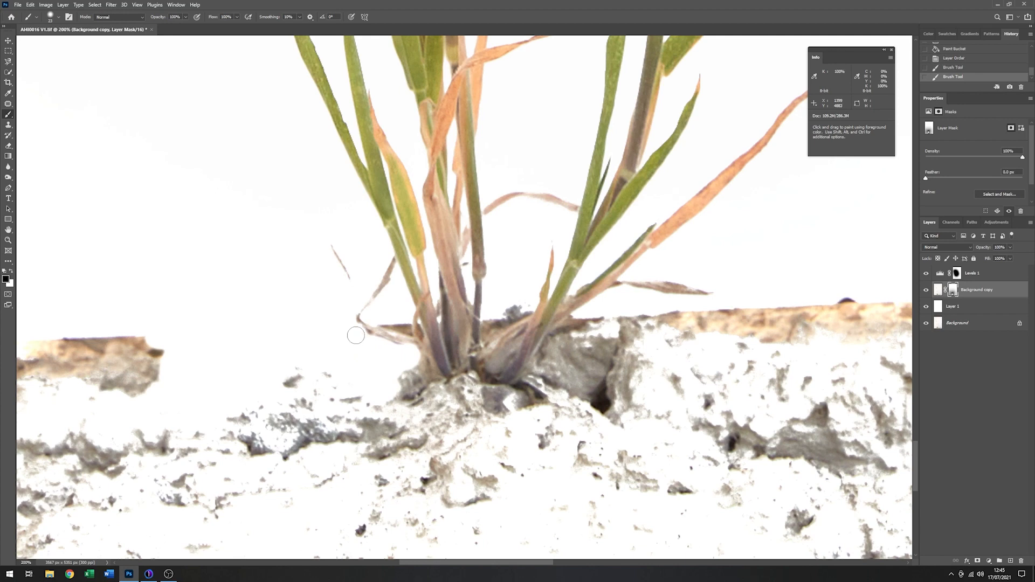
left_click(383, 346, "shift")
left_click(402, 353, "shift")
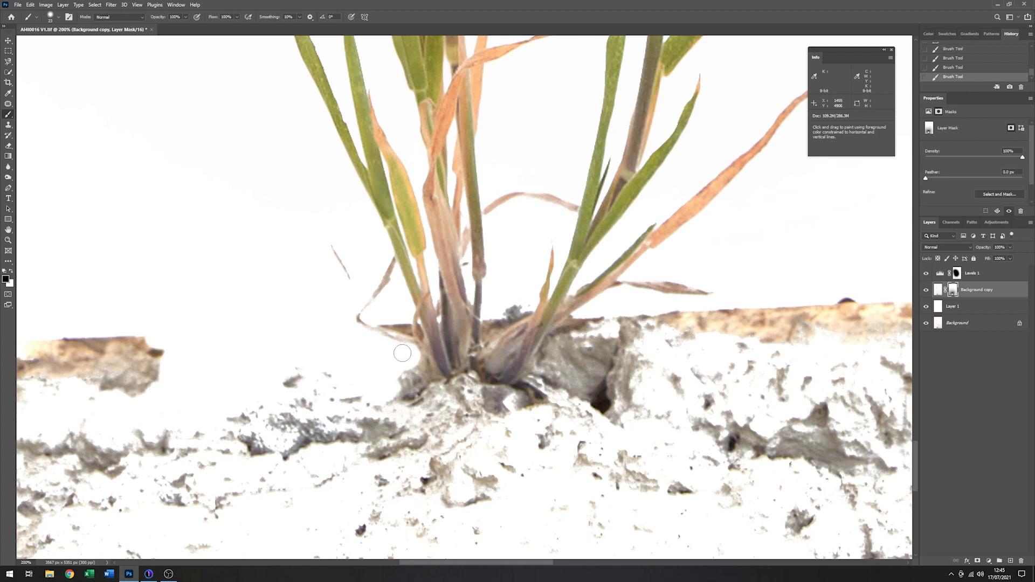
left_click_drag(348, 282, 326, 236)
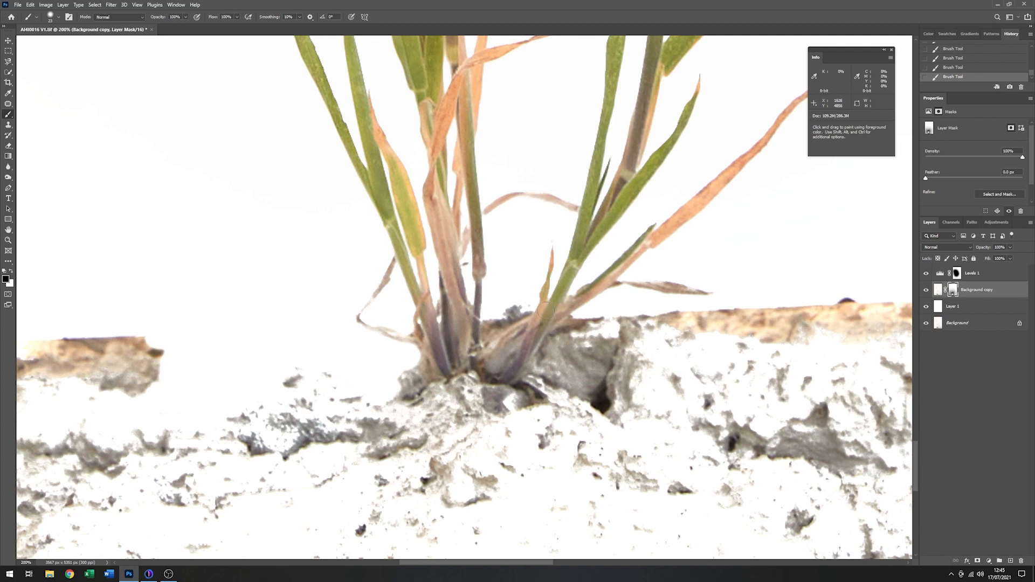
- Mask out the dark ledge remnants between the stems and along the ledge just right of the grass
left_click_drag(519, 307, 518, 310)
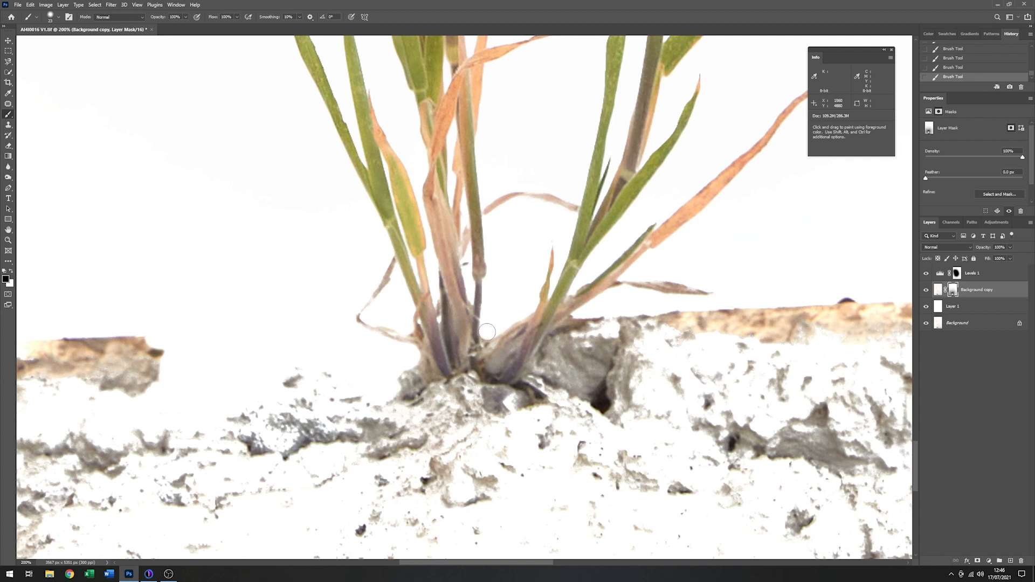
left_click(576, 321)
left_click_drag(574, 328, 607, 317)
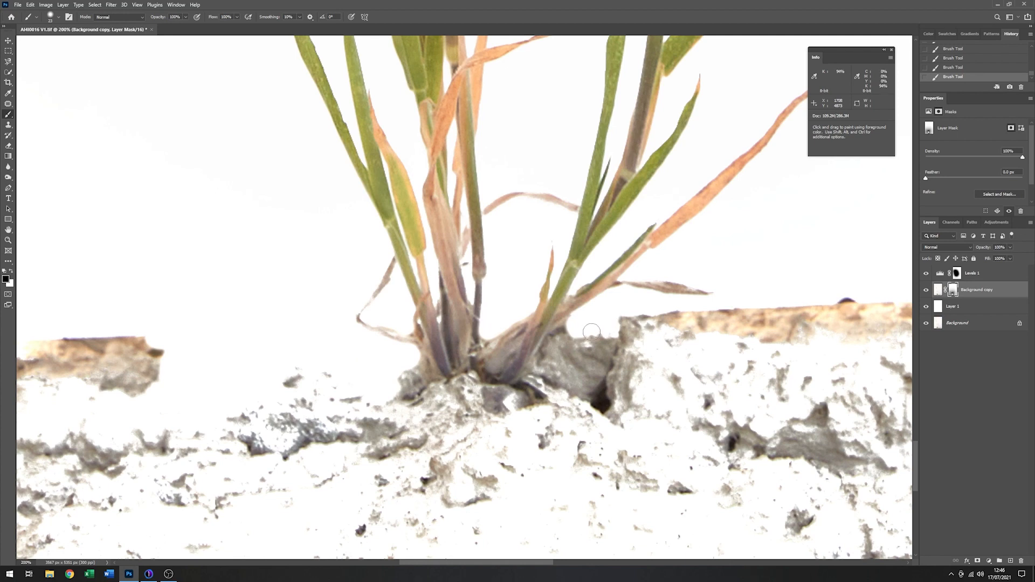
mouse_move(672, 331)
left_mouse_down()
mouse_move(634, 311)
mouse_move(660, 314)
mouse_move(683, 330)
mouse_move(664, 330)
mouse_move(677, 342)
mouse_move(708, 335)
mouse_move(677, 316)
mouse_move(752, 313)
mouse_move(699, 314)
mouse_move(757, 343)
mouse_move(725, 332)
mouse_move(744, 335)
mouse_move(716, 346)
mouse_move(749, 349)
mouse_move(815, 342)
mouse_move(763, 324)
mouse_move(773, 308)
mouse_move(858, 299)
mouse_move(765, 334)
mouse_move(784, 316)
mouse_move(850, 337)
mouse_move(822, 329)
mouse_move(882, 305)
left_mouse_up()
- Enlarge the brush and mask out more of the brown ledge farther out on both sides of the grass
mouse_move(170, 352)
left_mouse_down()
mouse_move(133, 343)
mouse_move(161, 359)
mouse_move(136, 400)
mouse_move(160, 376)
mouse_move(114, 381)
mouse_move(138, 368)
mouse_move(140, 352)
mouse_move(417, 328)
mouse_move(467, 302)
mouse_move(494, 244)
left_mouse_up()
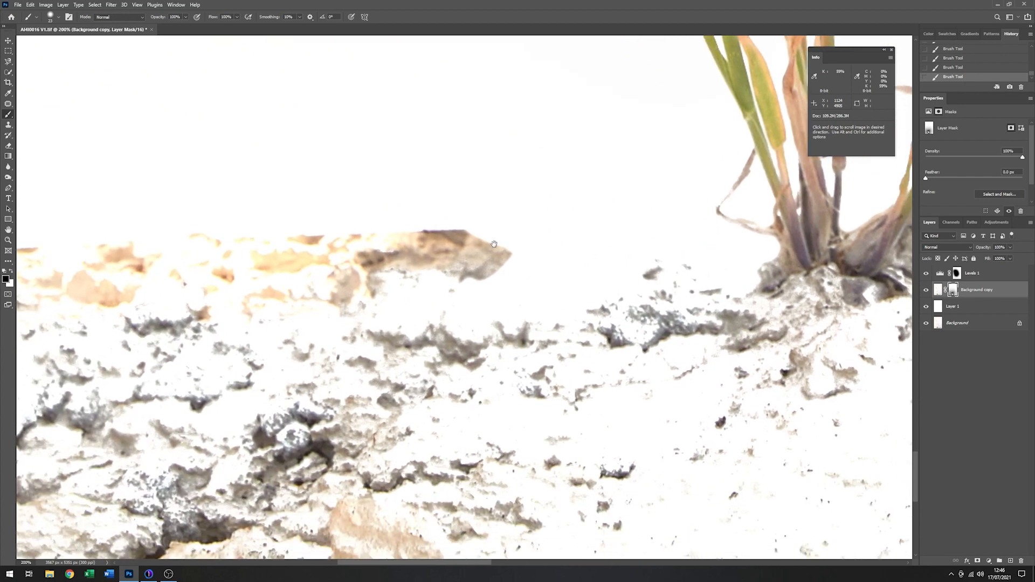
right_click(223, 176)
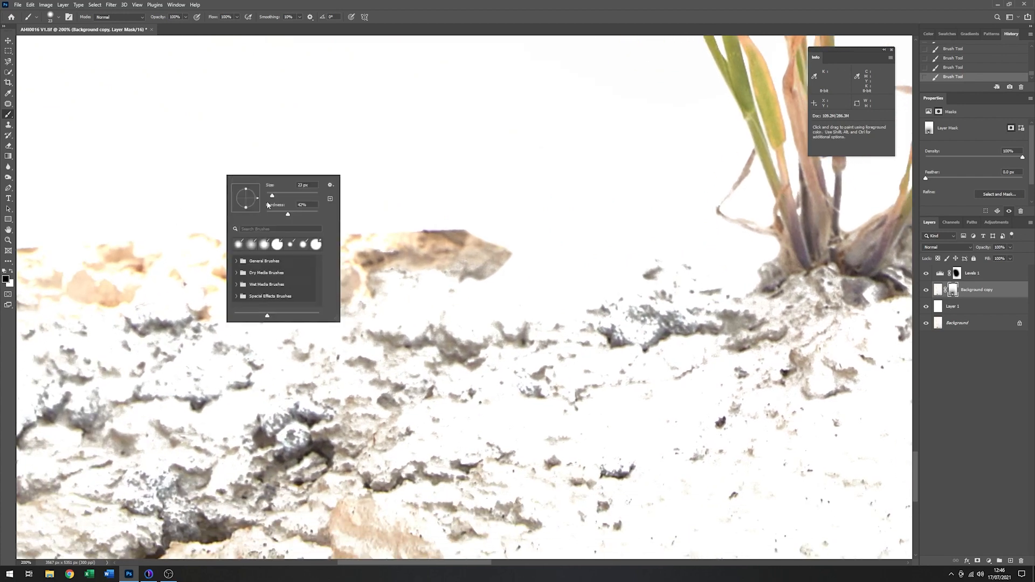
left_click_drag(289, 196, 288, 195)
mouse_move(492, 253)
left_mouse_down()
mouse_move(436, 248)
mouse_move(482, 256)
mouse_move(455, 249)
mouse_move(445, 274)
mouse_move(367, 285)
mouse_move(402, 237)
mouse_move(283, 232)
mouse_move(351, 268)
mouse_move(340, 299)
mouse_move(267, 307)
mouse_move(240, 257)
mouse_move(137, 250)
mouse_move(207, 268)
mouse_move(176, 260)
mouse_move(74, 289)
mouse_move(129, 285)
mouse_move(90, 257)
left_mouse_up()
mouse_move(632, 248)
left_mouse_down()
mouse_move(367, 280)
mouse_move(205, 265)
left_mouse_up()
mouse_move(585, 217)
left_mouse_down()
mouse_move(568, 205)
mouse_move(413, 353)
left_mouse_up()
mouse_move(362, 306)
left_mouse_down()
mouse_move(404, 310)
mouse_move(401, 325)
mouse_move(421, 310)
mouse_move(401, 334)
mouse_move(418, 351)
mouse_move(457, 346)
mouse_move(438, 358)
mouse_move(430, 354)
mouse_move(474, 328)
mouse_move(518, 280)
mouse_move(639, 280)
mouse_move(498, 321)
mouse_move(495, 330)
mouse_move(514, 320)
mouse_move(470, 348)
mouse_move(534, 352)
mouse_move(561, 370)
mouse_move(681, 305)
mouse_move(676, 336)
mouse_move(697, 331)
mouse_move(699, 267)
mouse_move(741, 279)
mouse_move(680, 325)
mouse_move(776, 282)
mouse_move(798, 291)
mouse_move(771, 304)
mouse_move(820, 296)
left_mouse_up()
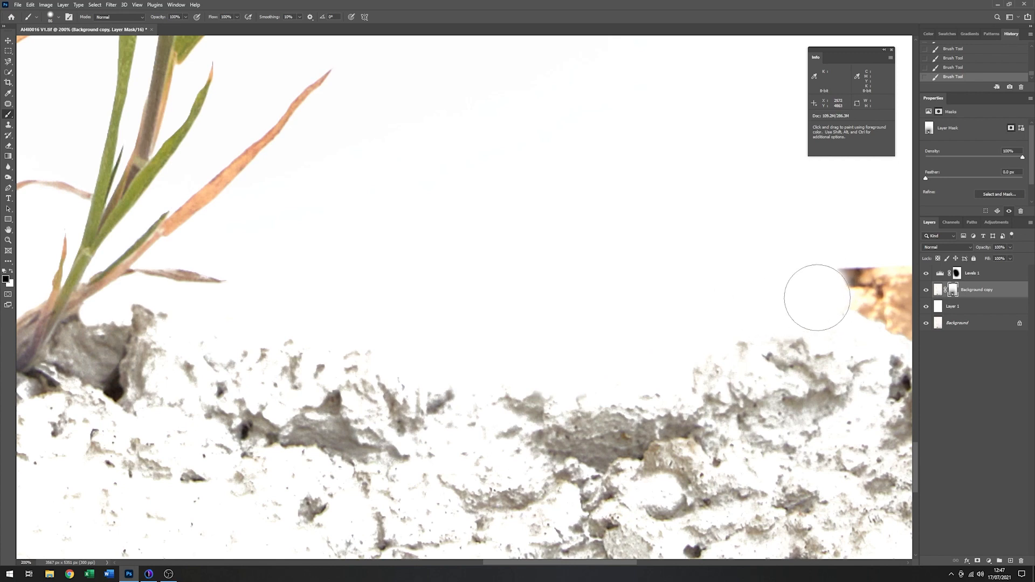
- Paint black on the Background copy mask over the surrounding ground, leaving only a small patch of soil around the roots
left_click(8, 241)
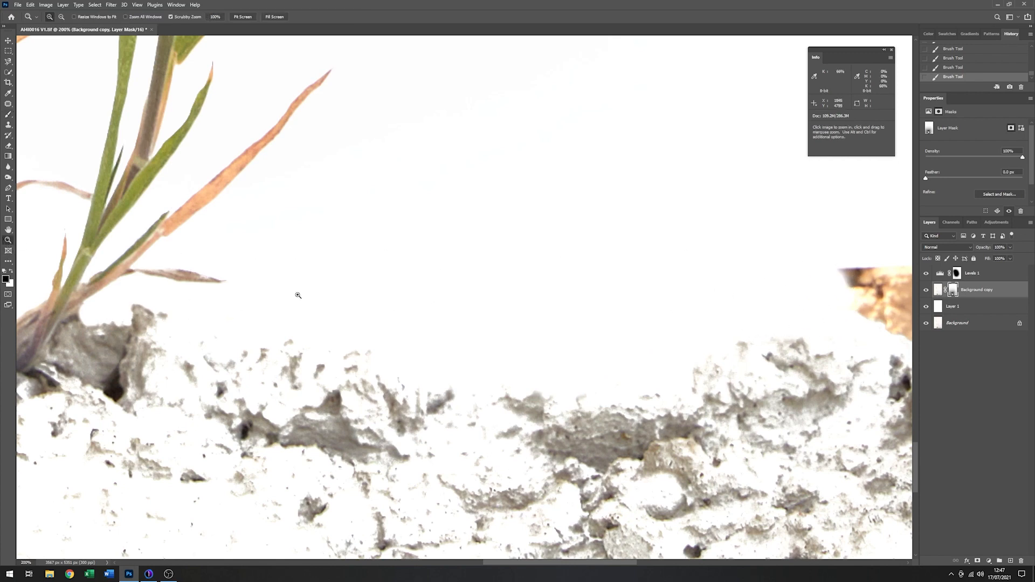
left_click_drag(326, 334, 432, 390)
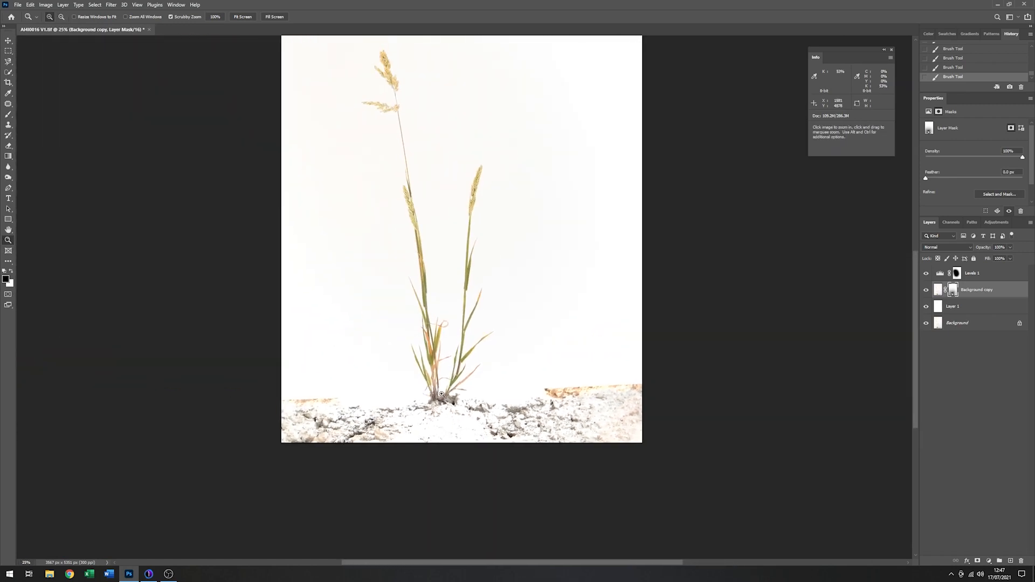
left_click(440, 395)
left_click(437, 397)
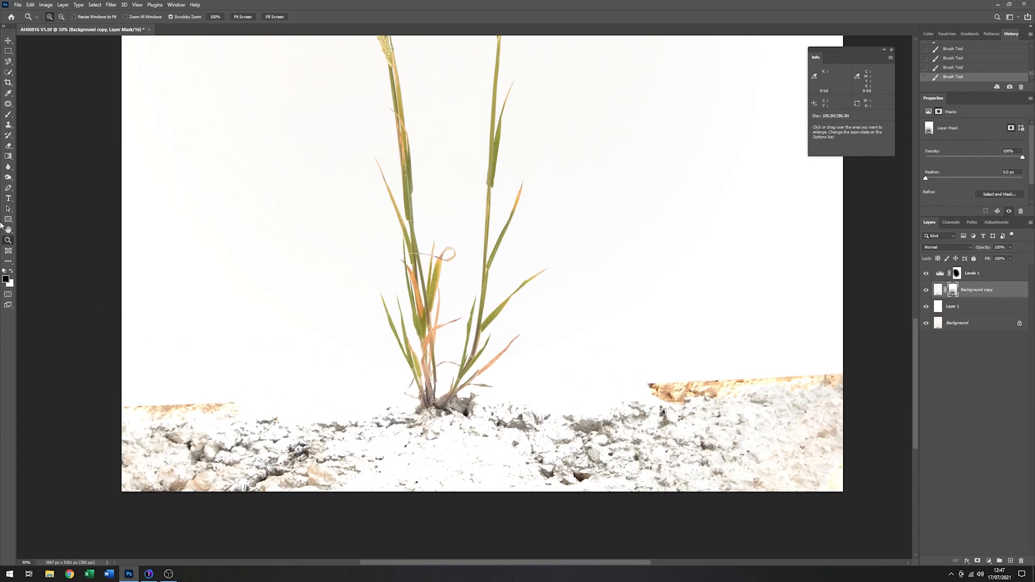
left_click(9, 115)
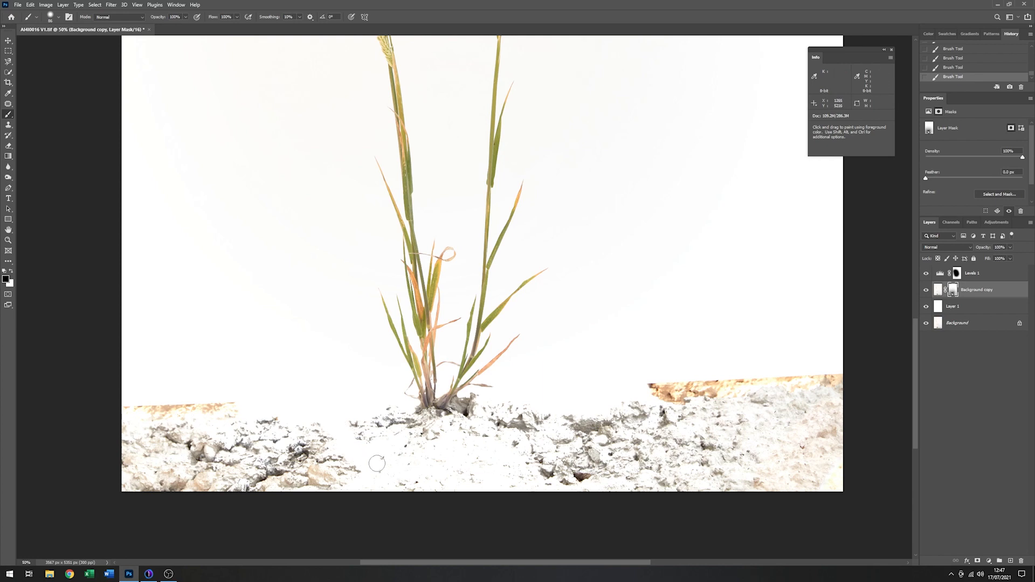
mouse_move(423, 477)
left_mouse_down()
mouse_move(503, 474)
mouse_move(451, 489)
mouse_move(560, 490)
mouse_move(506, 483)
mouse_move(550, 473)
mouse_move(500, 476)
mouse_move(579, 467)
mouse_move(559, 459)
mouse_move(571, 453)
mouse_move(538, 458)
mouse_move(547, 448)
mouse_move(515, 461)
mouse_move(588, 412)
mouse_move(567, 423)
mouse_move(562, 447)
mouse_move(618, 418)
mouse_move(607, 442)
mouse_move(585, 449)
mouse_move(595, 479)
mouse_move(529, 504)
mouse_move(679, 491)
mouse_move(599, 485)
mouse_move(654, 469)
mouse_move(603, 454)
mouse_move(596, 464)
mouse_move(670, 436)
mouse_move(624, 406)
mouse_move(625, 396)
mouse_move(696, 378)
mouse_move(601, 402)
mouse_move(633, 418)
mouse_move(687, 405)
mouse_move(641, 410)
mouse_move(608, 455)
mouse_move(710, 406)
mouse_move(633, 436)
mouse_move(645, 433)
mouse_move(658, 455)
mouse_move(634, 477)
mouse_move(683, 453)
left_mouse_up()
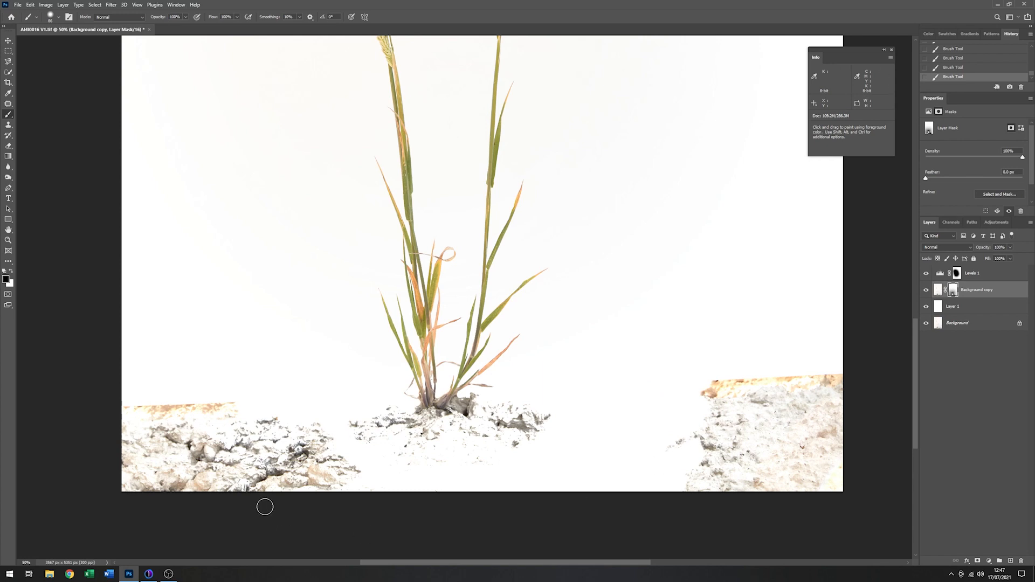
mouse_move(356, 483)
left_mouse_down()
mouse_move(311, 420)
mouse_move(329, 445)
mouse_move(227, 458)
mouse_move(232, 470)
left_mouse_up()
- Increase the brush to 199 px and mask out the remaining ground in both lower corners of the image
right_click(222, 368)
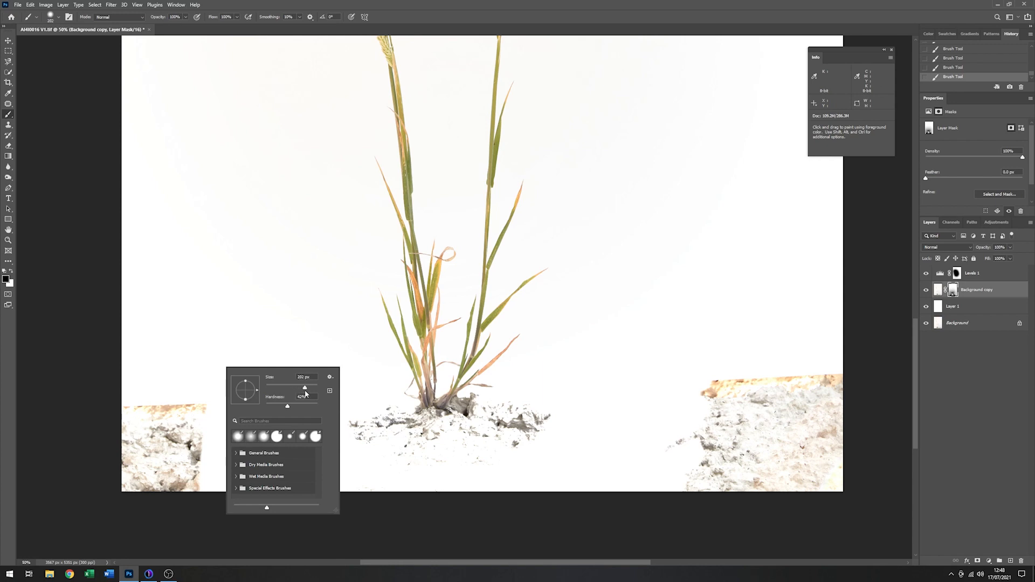
mouse_move(190, 398)
left_mouse_down()
mouse_move(198, 519)
mouse_move(186, 382)
mouse_move(164, 516)
left_mouse_up()
left_click_drag(839, 455, 851, 409)
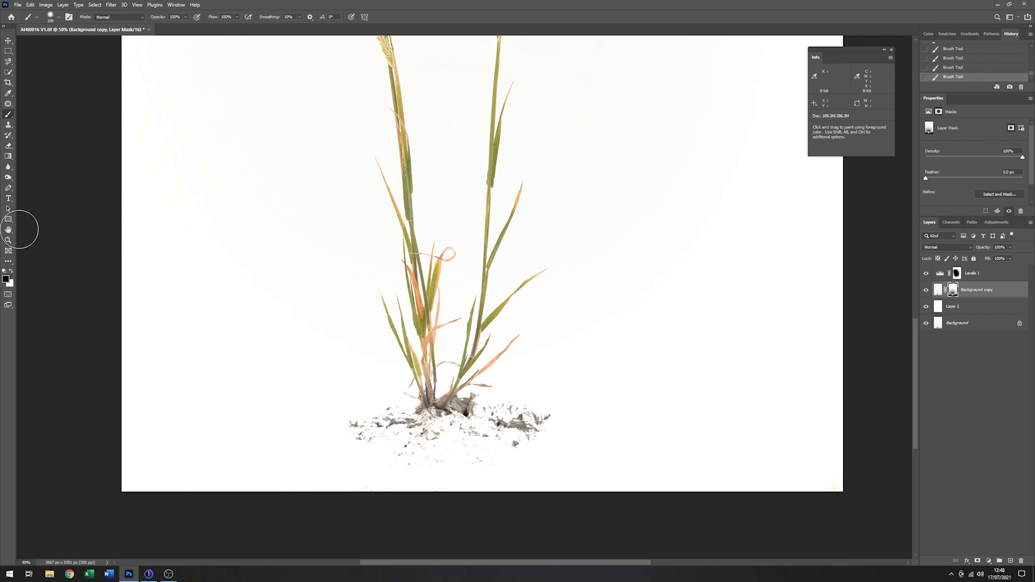
- Trim the right end of the soil patch on the mask, switching to a smaller, harder brush
left_click(8, 241)
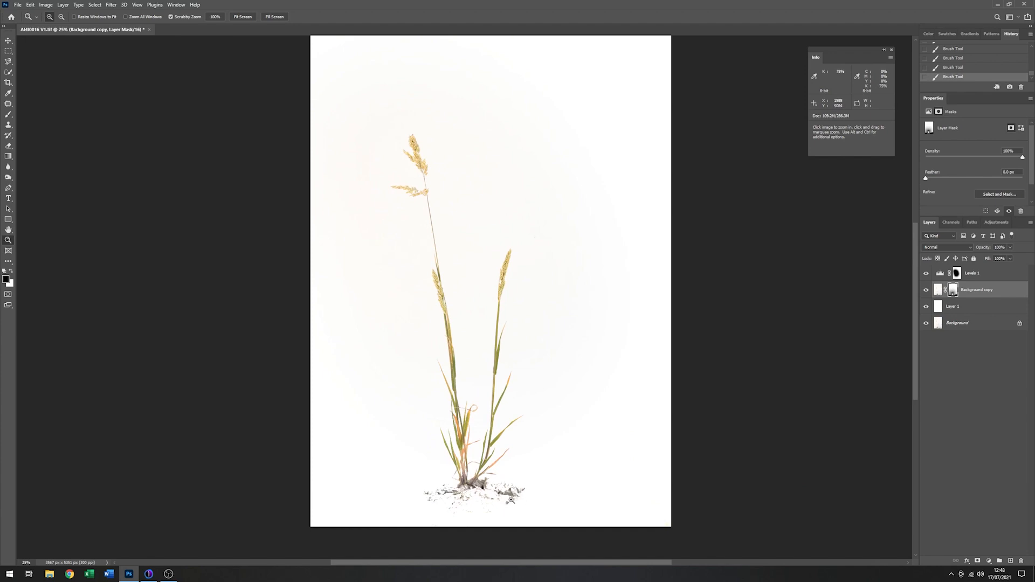
scroll(512, 500, "up", 4)
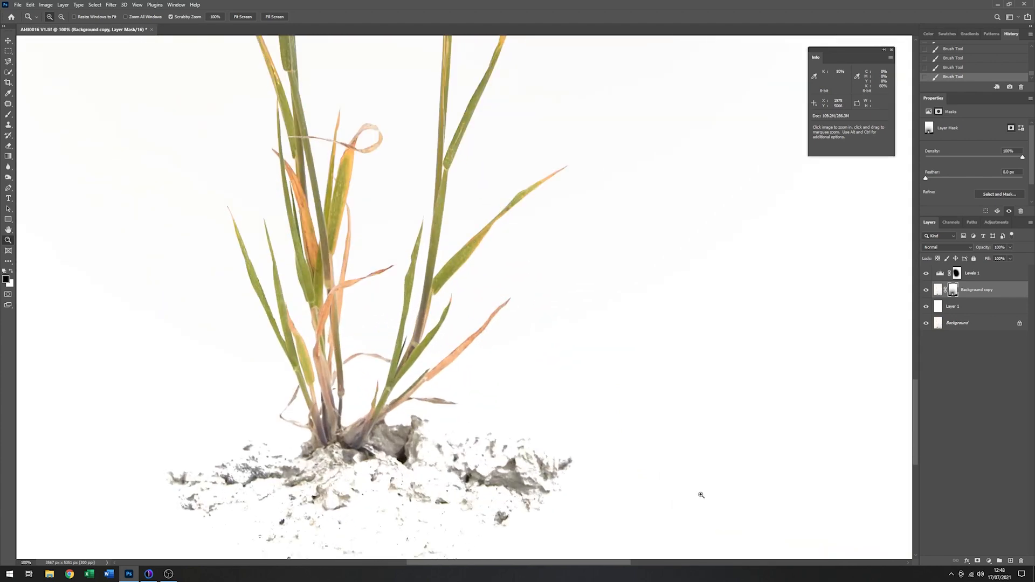
left_click(8, 115)
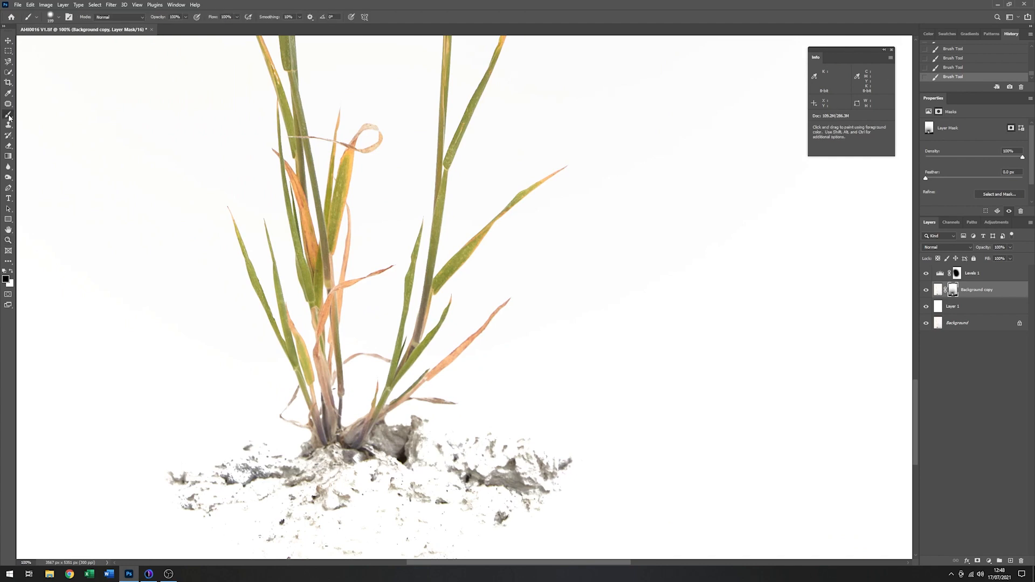
left_click(572, 443)
right_click(587, 438)
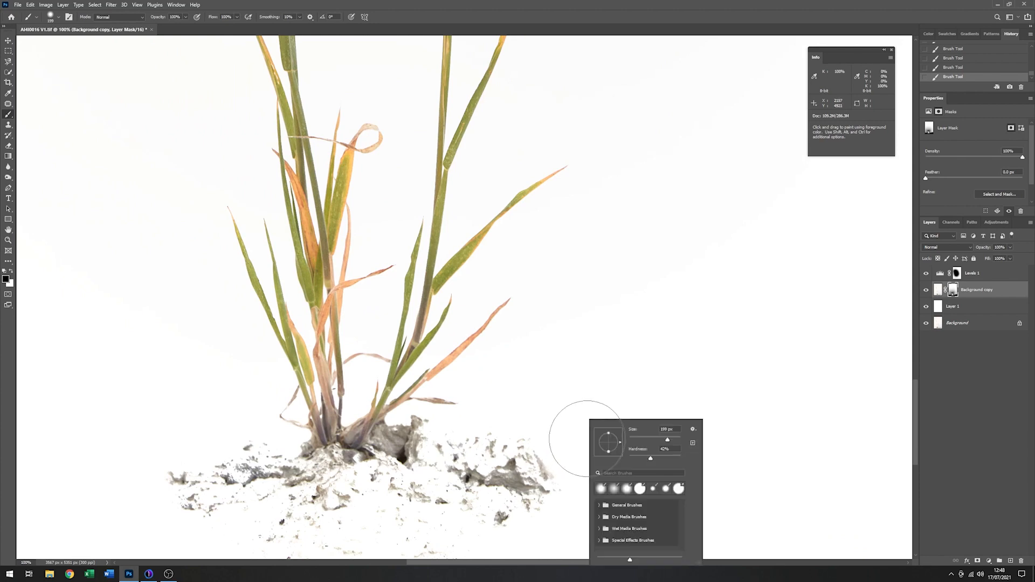
left_click_drag(652, 459, 663, 459)
left_click(660, 440)
left_click(573, 454)
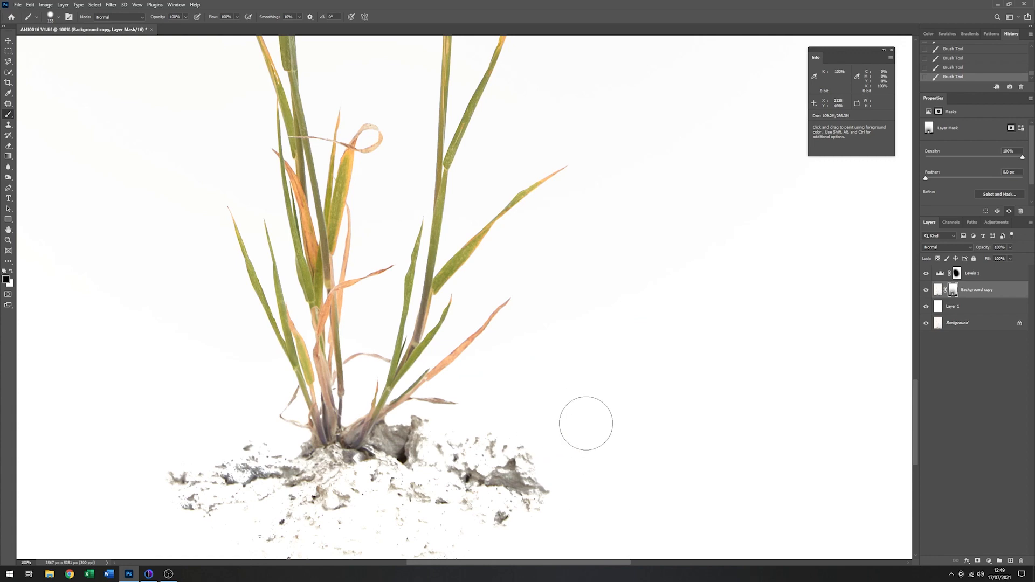
- Start a crop of the whole image and pull its left and right edges in towards the grass
left_click(8, 240)
scroll(493, 320, "down", 3)
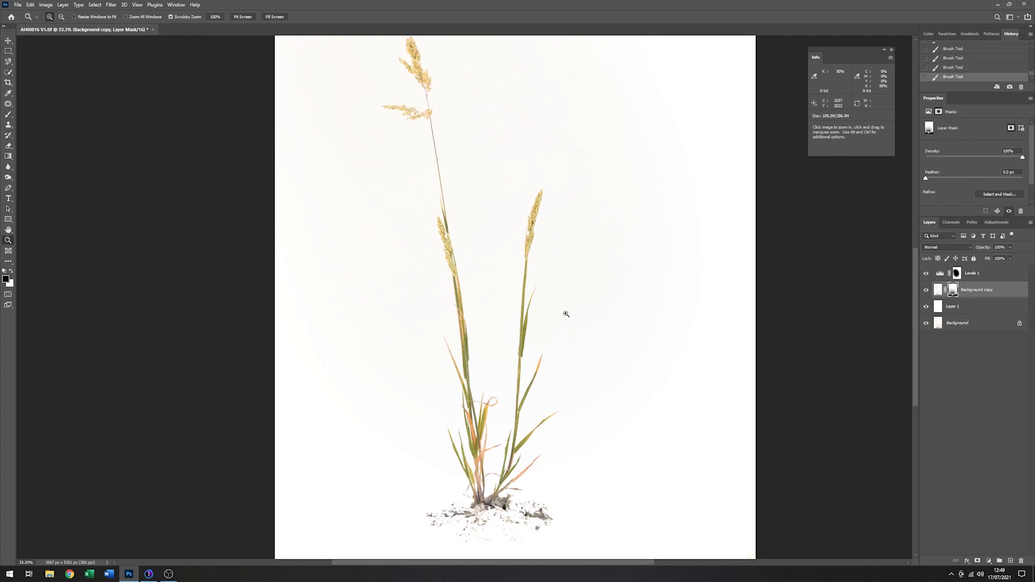
left_click(8, 83)
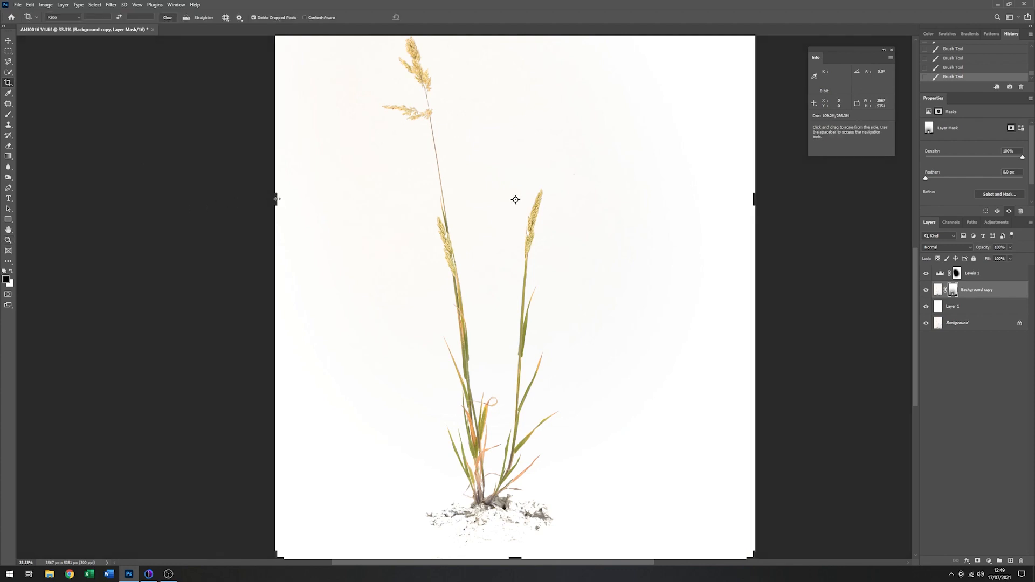
left_click_drag(275, 199, 290, 194)
left_click_drag(742, 194, 710, 192)
left_click_drag(532, 168, 541, 243)
left_click_drag(546, 161, 550, 333)
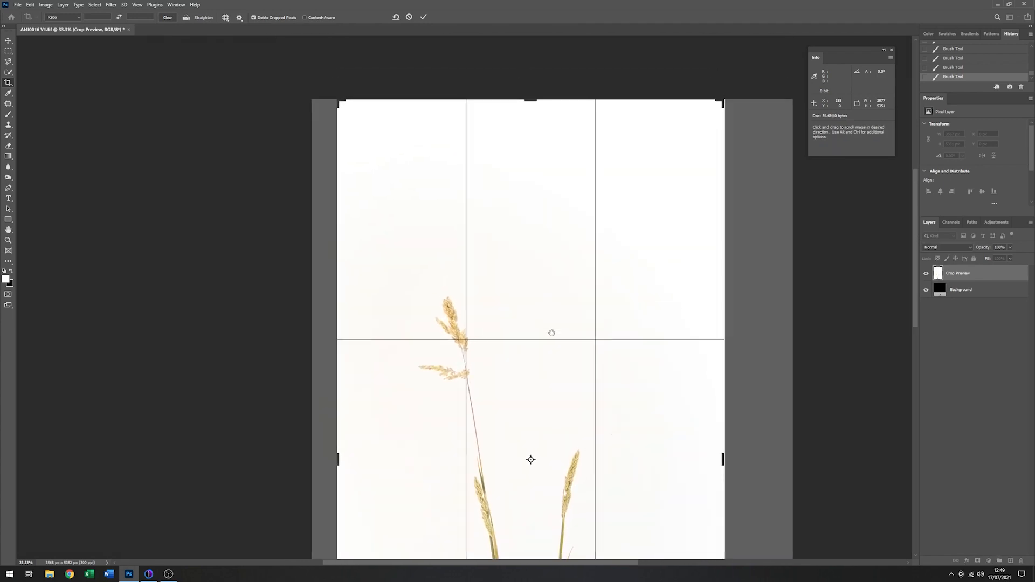
left_click_drag(527, 104, 527, 189)
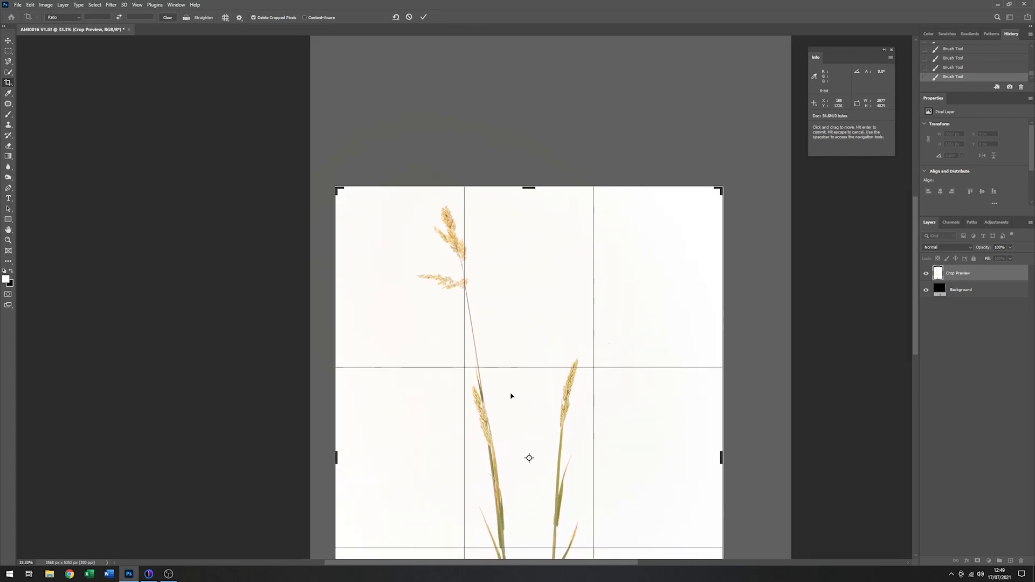
left_click_drag(518, 398, 499, 253)
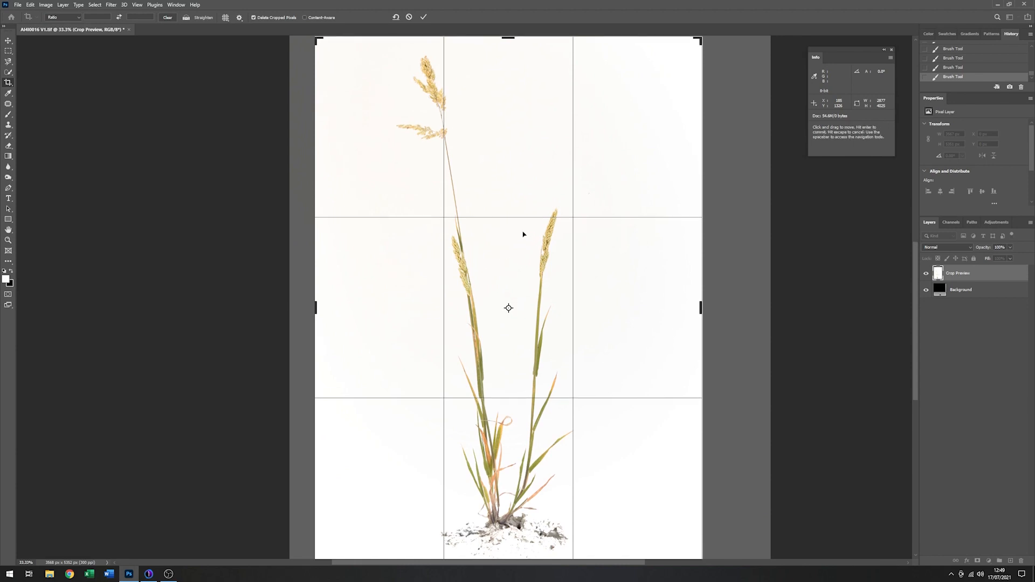
left_click_drag(700, 307, 675, 309)
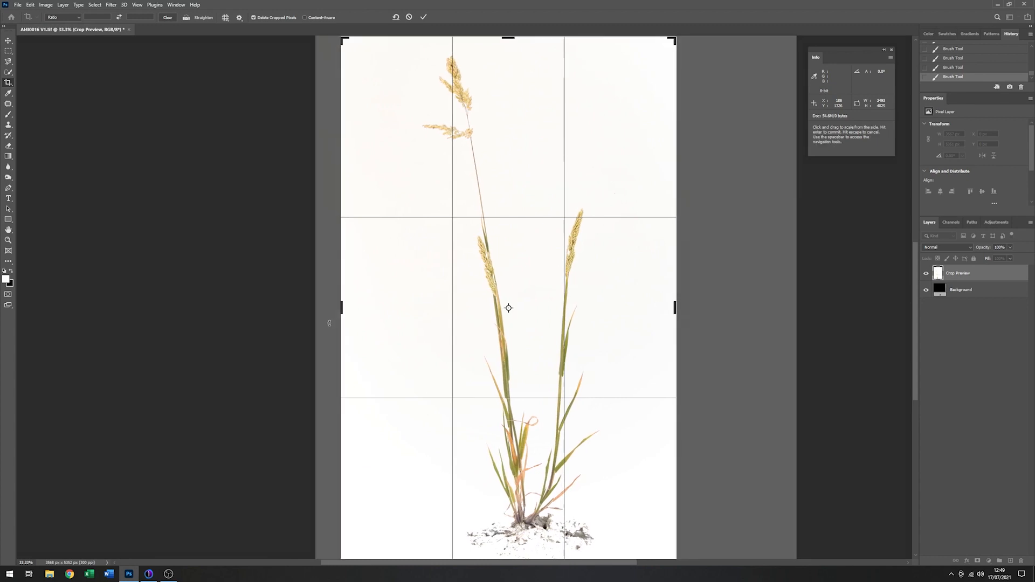
left_click_drag(342, 308, 354, 309)
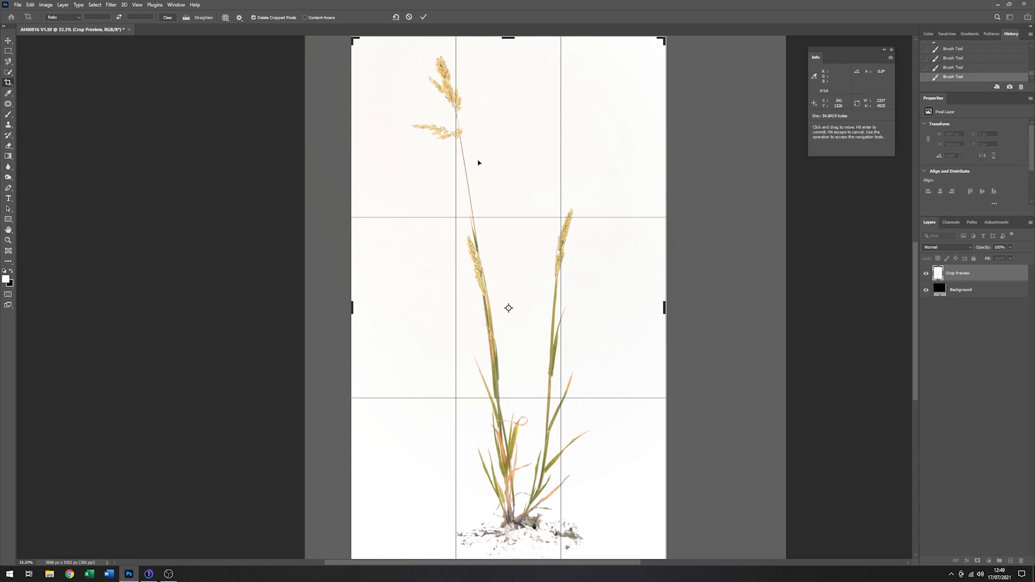
left_click(410, 18)
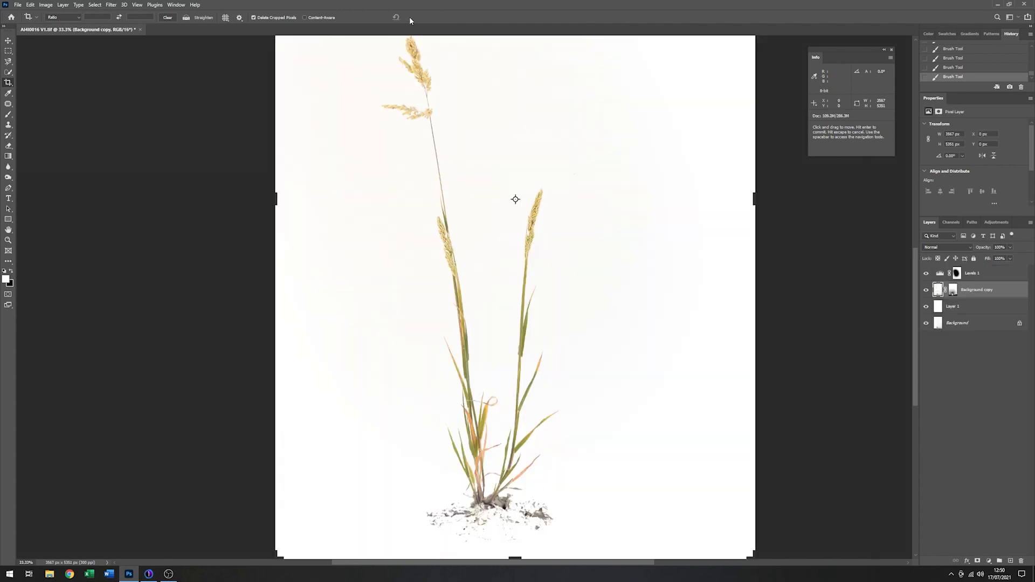
- Deselect all layers and stamp the visible image into a new merged layer above the Levels 1 adjustment
left_click(7, 41)
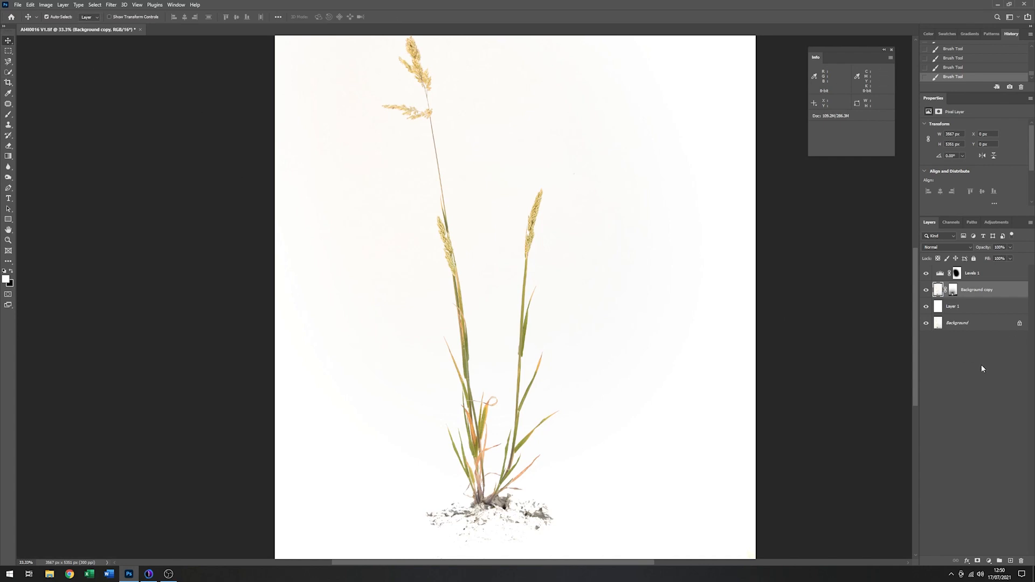
left_click(1010, 438)
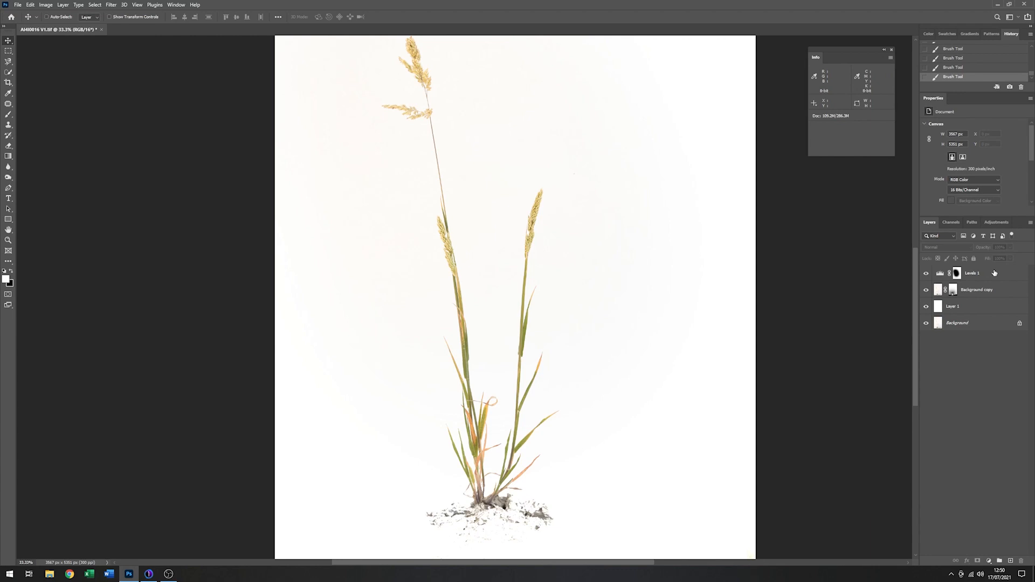
key("ctrl+shift+alt+e")
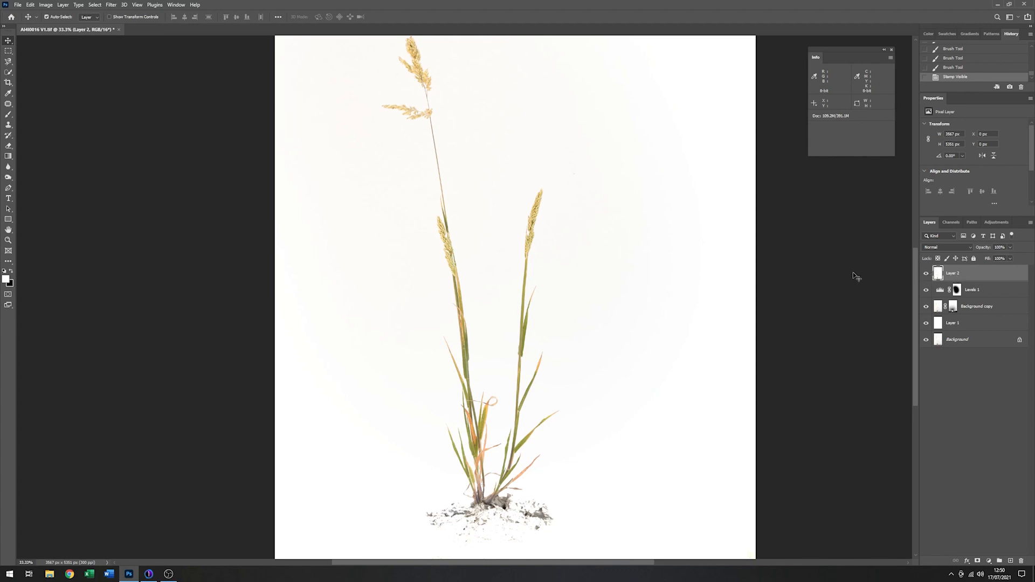
- Liquify the merged layer with a large warp brush, pulling the tall left seed head down and the right one down and slightly outward
left_click(95, 5)
mouse_move(117, 8)
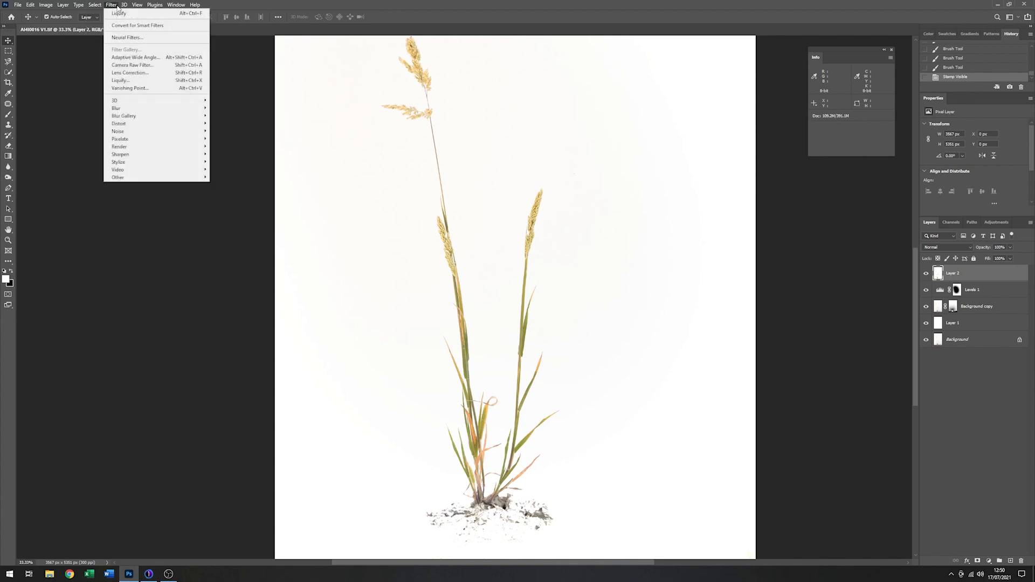
left_click(124, 81)
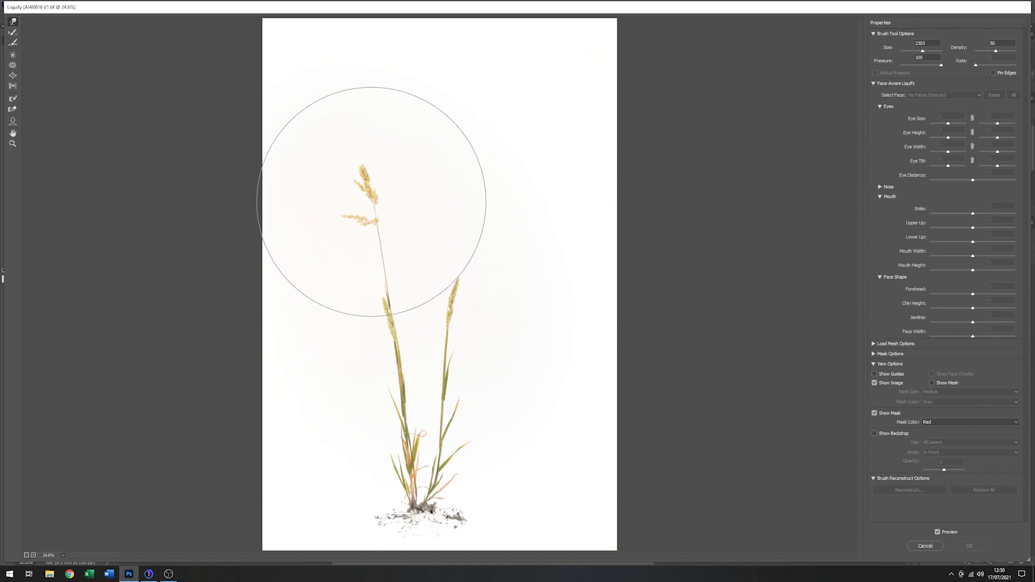
left_click_drag(377, 200, 375, 228)
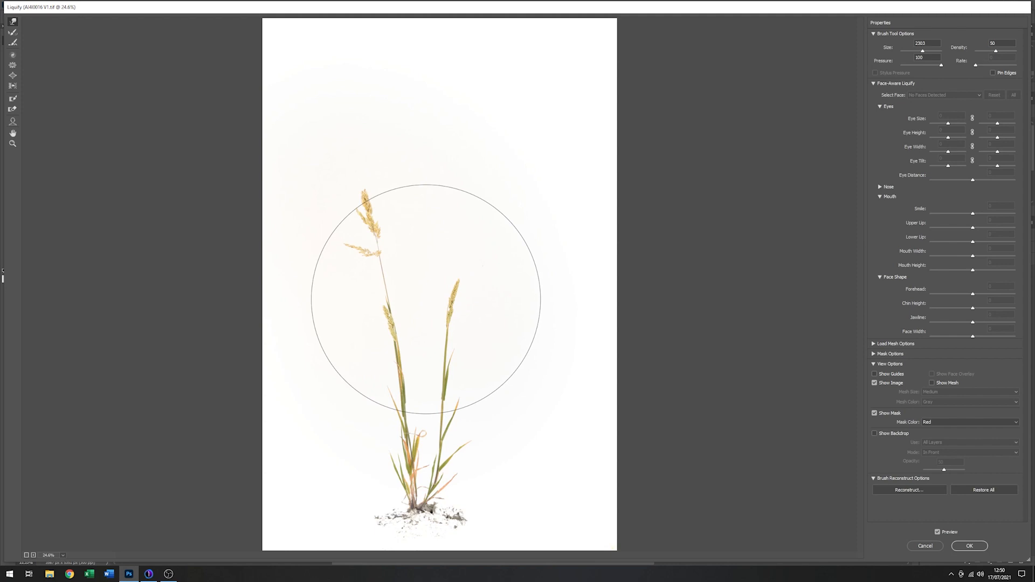
left_click_drag(426, 299, 430, 322)
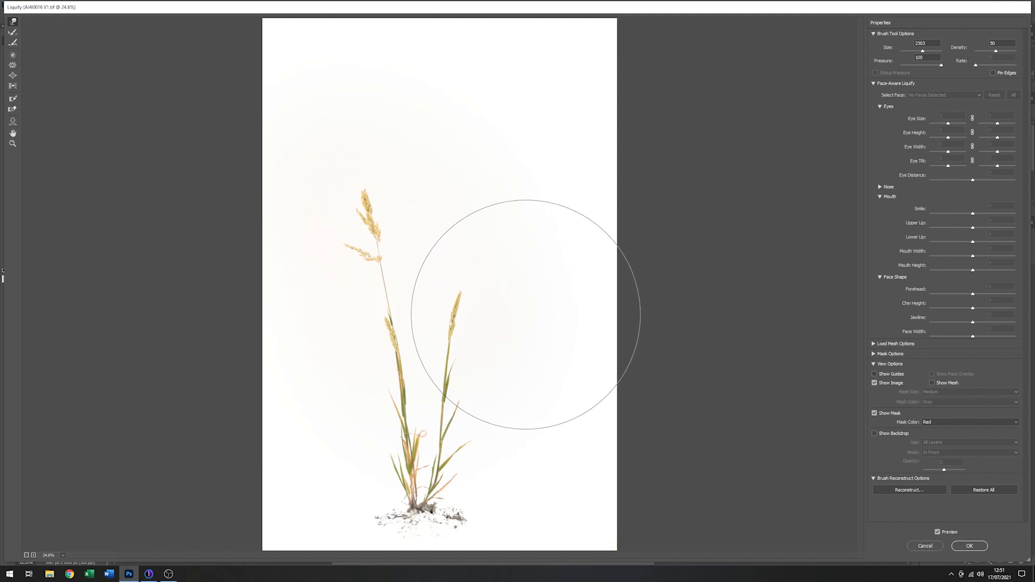
left_click_drag(526, 315, 540, 320)
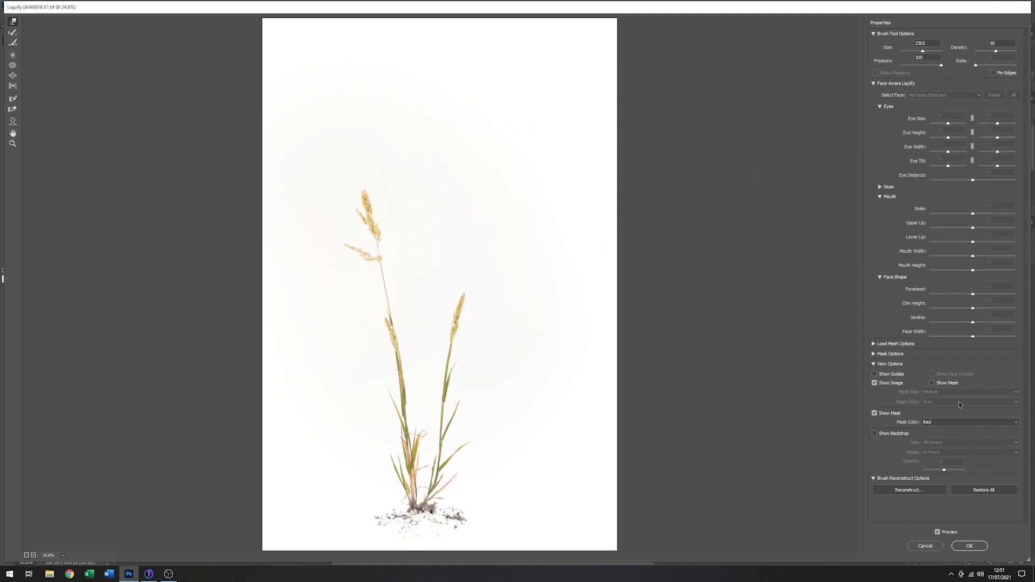
left_click(969, 546)
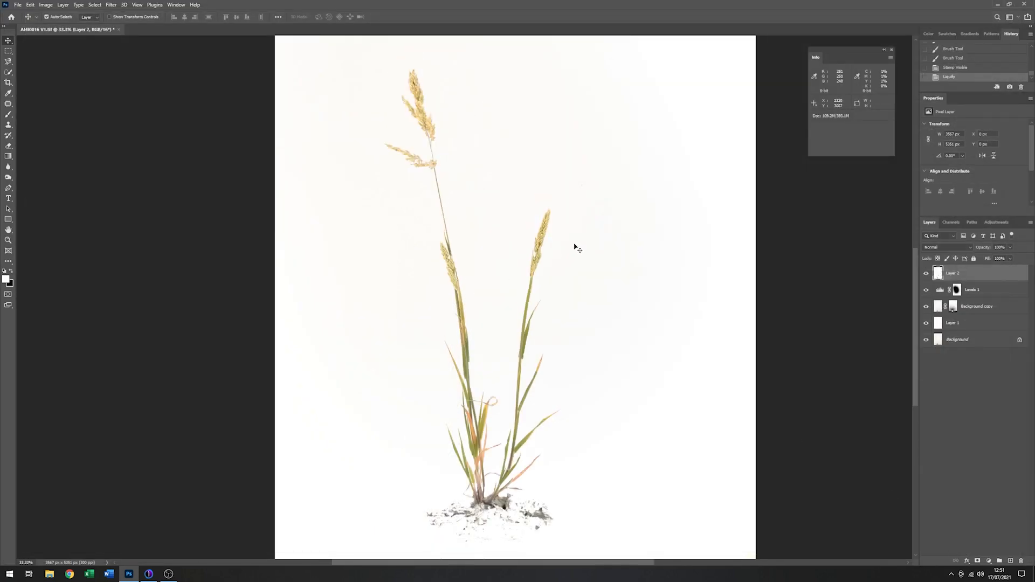
- Crop the left, right and top sides of the image closer around the grass, to about 2687 x 4071 px
left_click(8, 83)
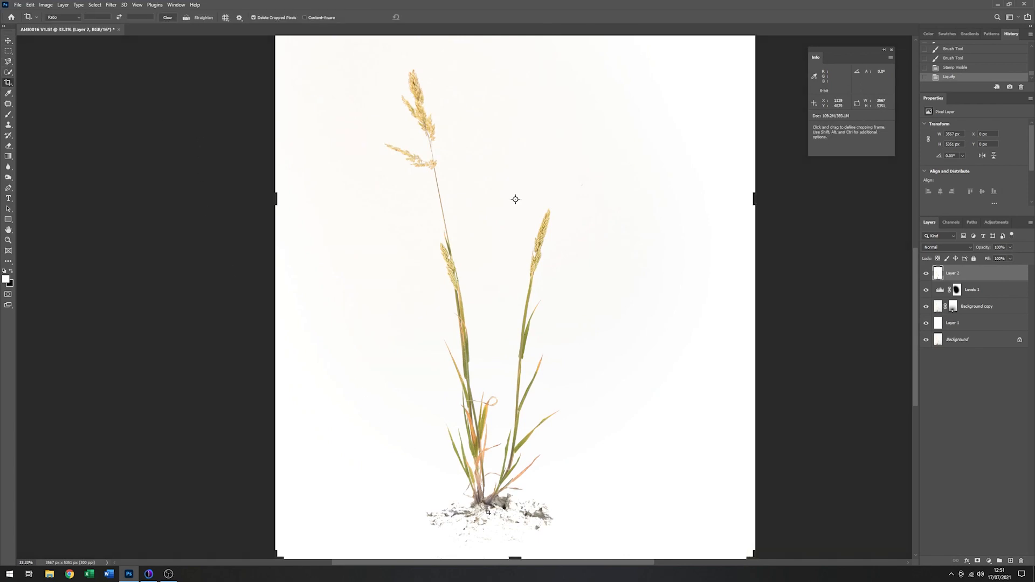
scroll(496, 409, "down", 1)
left_click_drag(331, 272, 338, 275)
left_click_drag(689, 271, 663, 274)
left_click_drag(500, 542, 536, 493)
left_click_drag(542, 292, 536, 201)
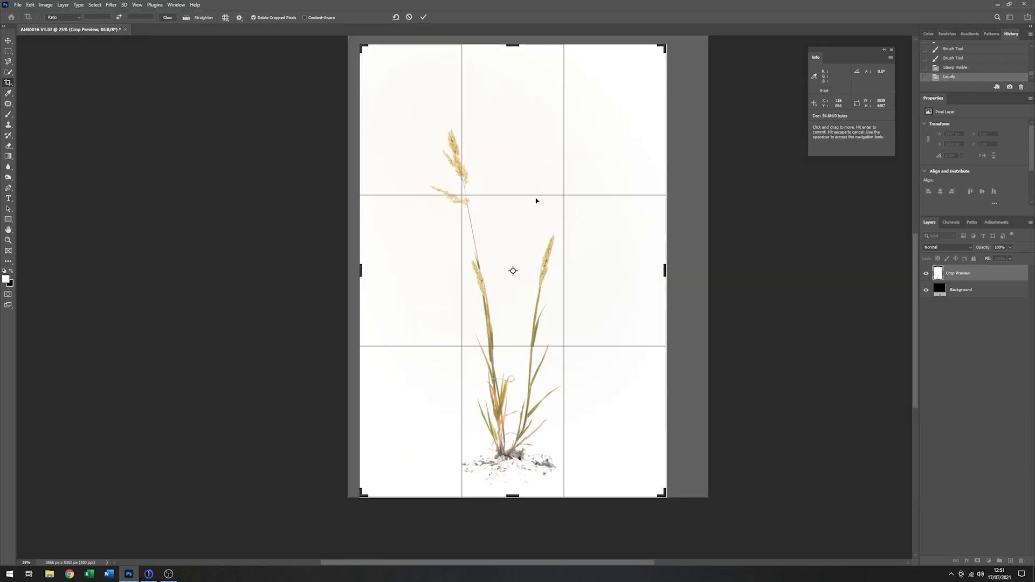
mouse_move(512, 46)
left_mouse_down()
mouse_move(511, 70)
mouse_move(511, 60)
left_mouse_up()
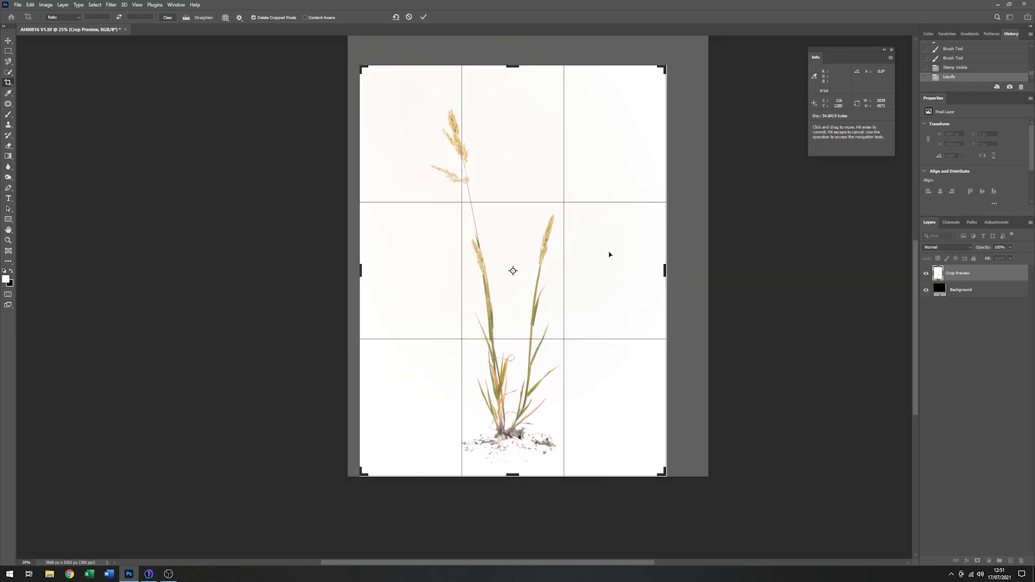
left_click_drag(664, 271, 652, 271)
left_click_drag(375, 274, 384, 272)
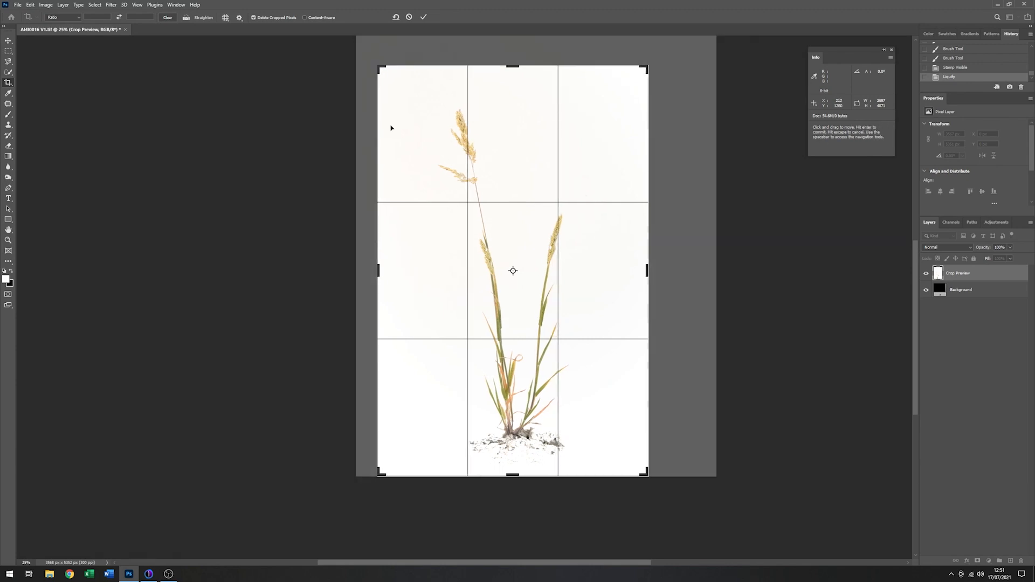
left_click(423, 16)
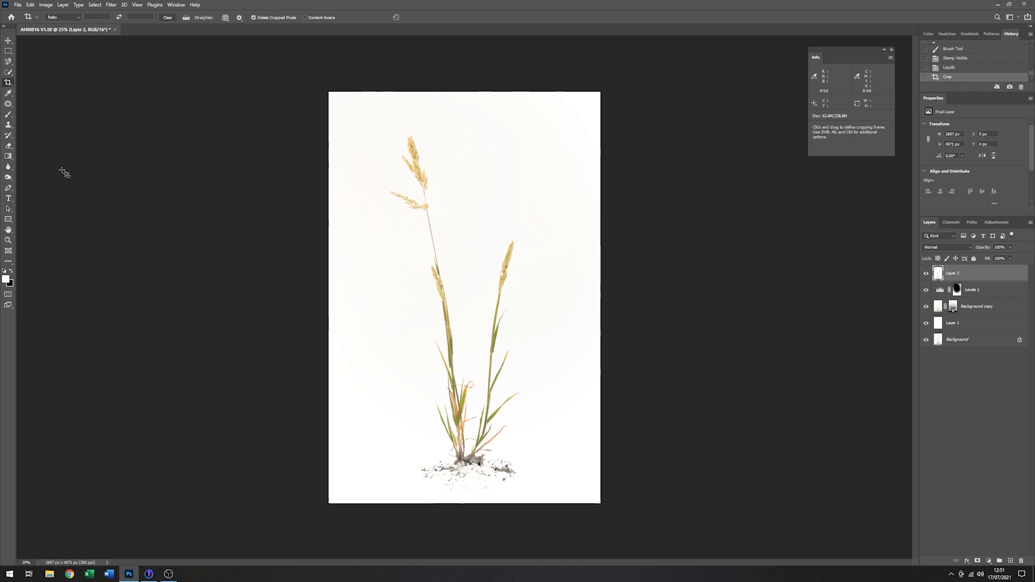